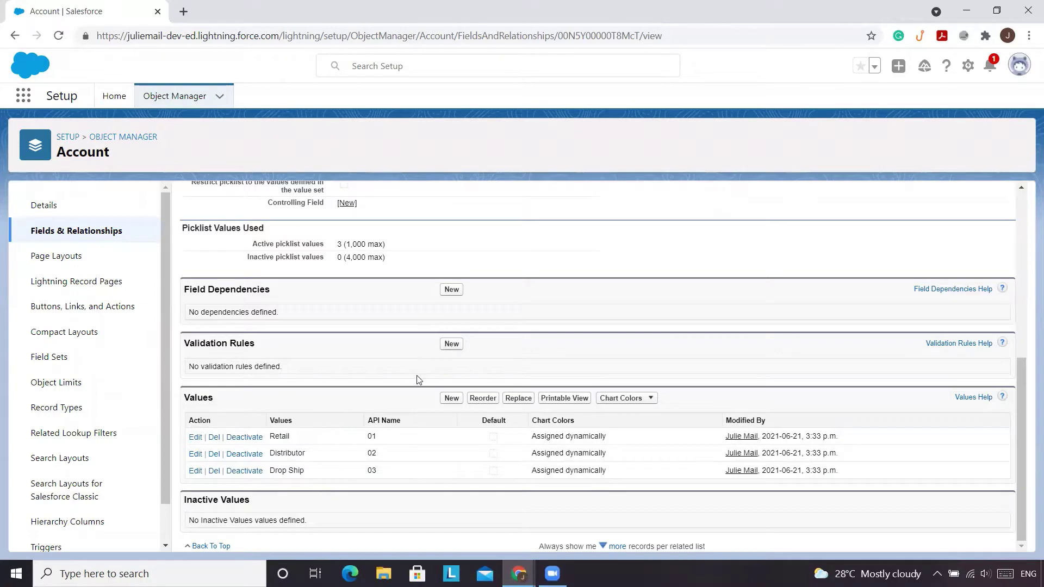
Scroll the Customer Group field details to view Retail 01, Distributor 02 and Drop Ship 03
{"action": "scroll", "coordinate": [419, 379], "scroll_direction": "up", "scroll_amount": 1}
{"action": "scroll", "coordinate": [419, 379], "scroll_direction": "up", "scroll_amount": 4}
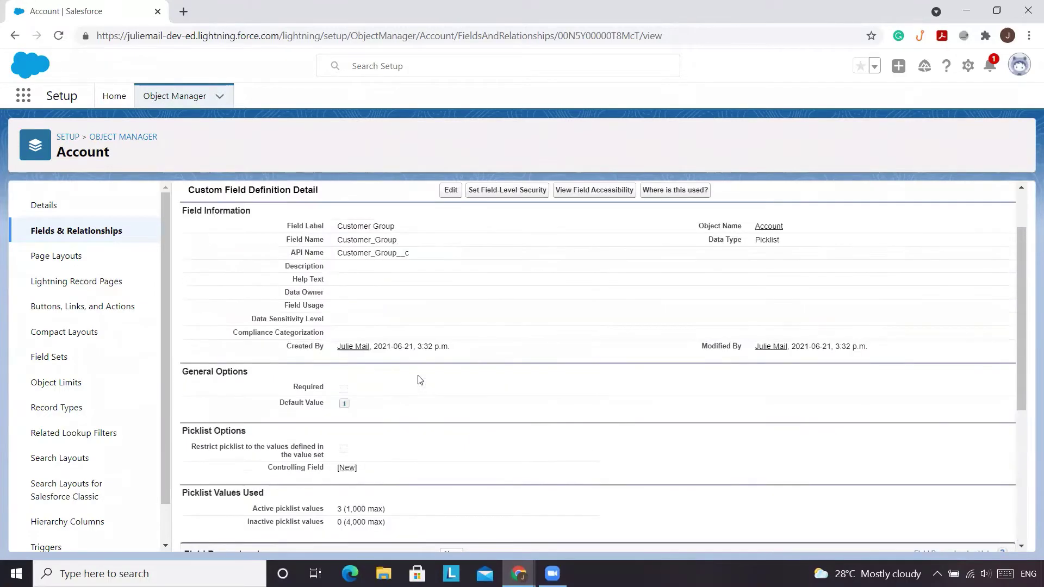
{"action": "scroll", "coordinate": [390, 346], "scroll_direction": "down", "scroll_amount": 5}
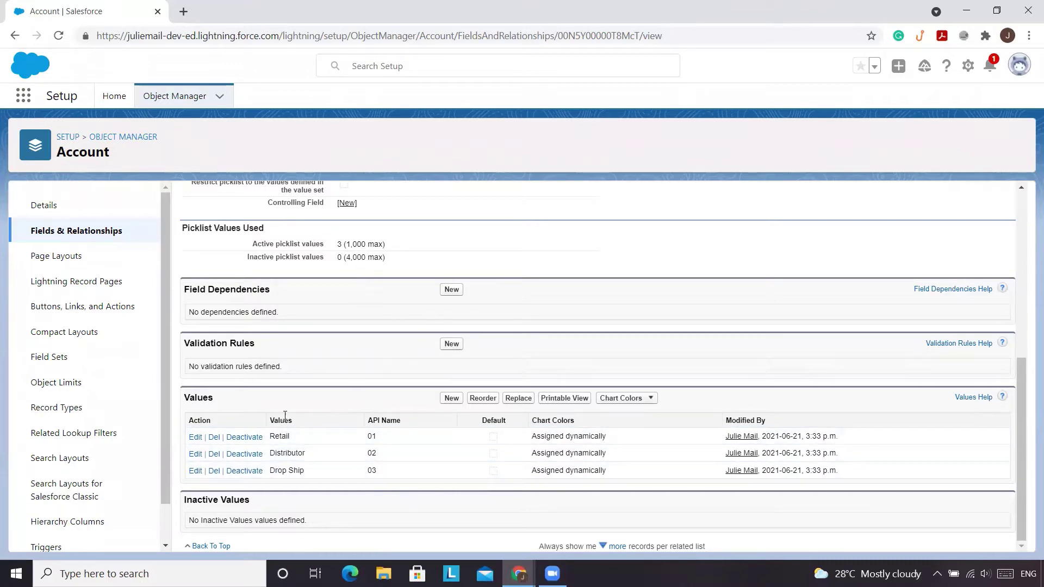
Find the Opportunity object with 'oppo' and start a new field under Fields & Relationships
{"action": "left_click", "coordinate": [123, 139]}
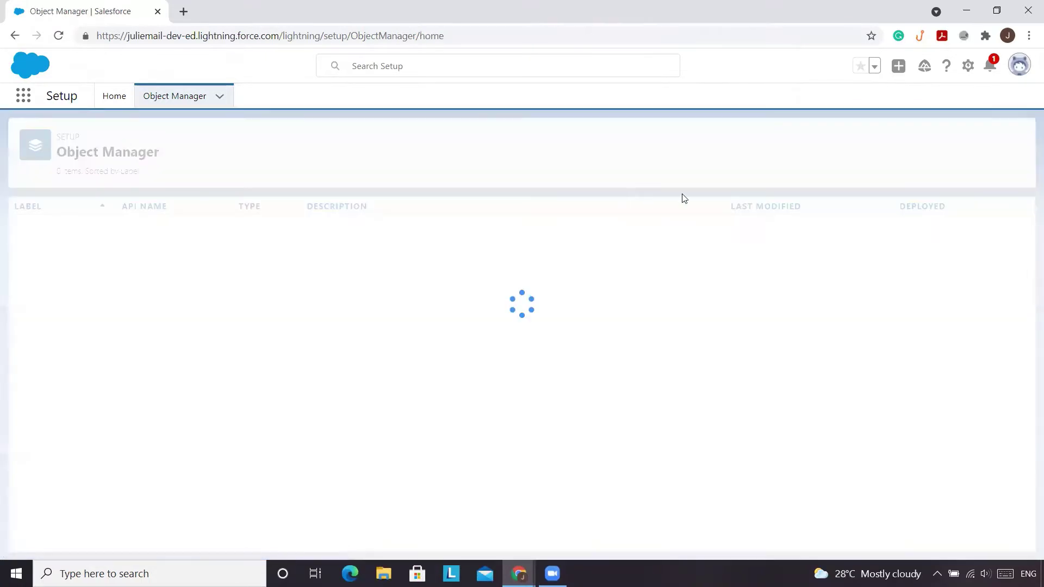
{"action": "left_click", "coordinate": [805, 141]}
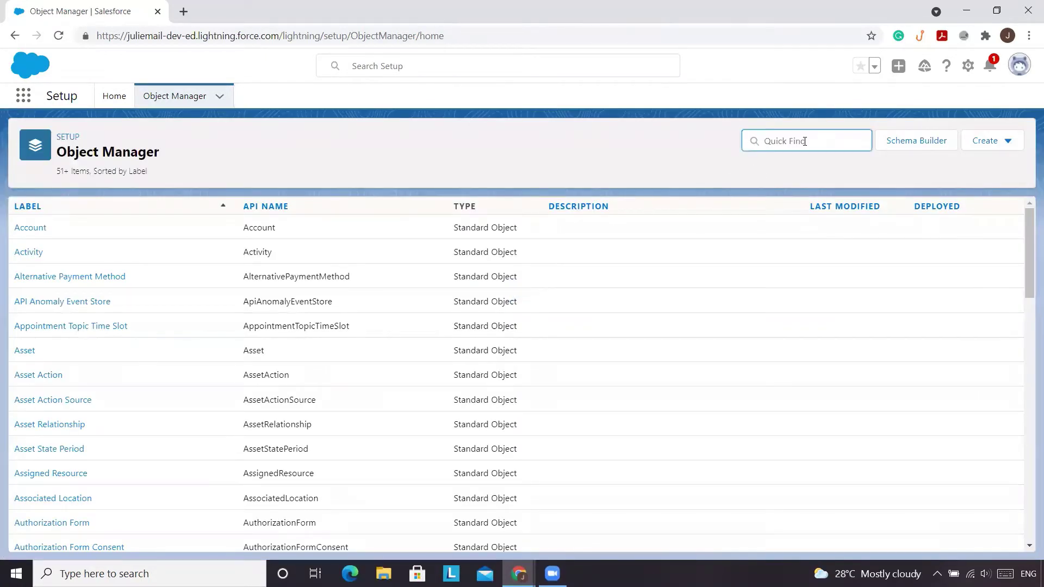
{"action": "type", "text": "oppor"}
{"action": "left_click", "coordinate": [20, 229]}
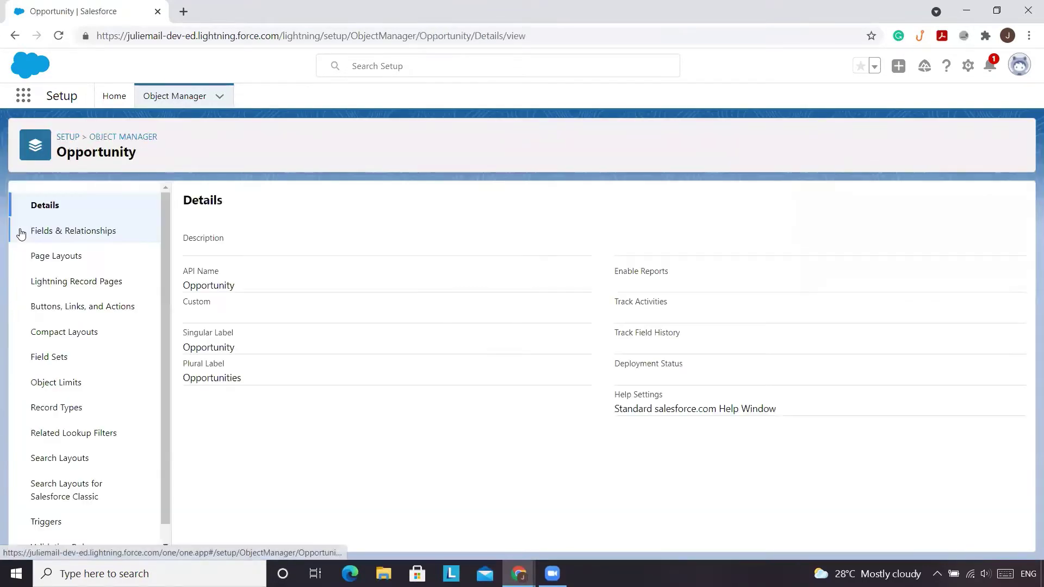
{"action": "left_click", "coordinate": [133, 238]}
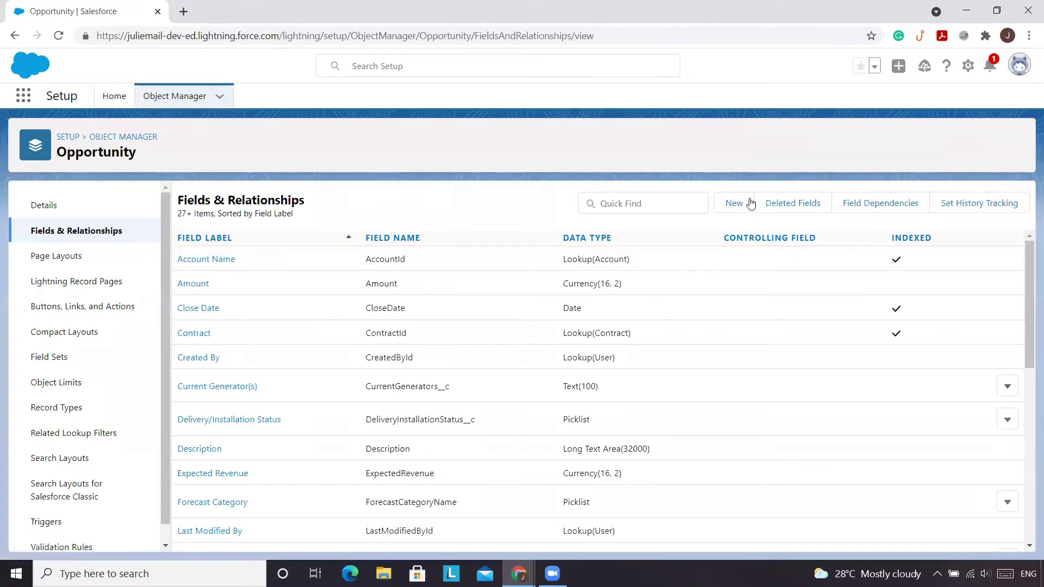
{"action": "left_click", "coordinate": [734, 204]}
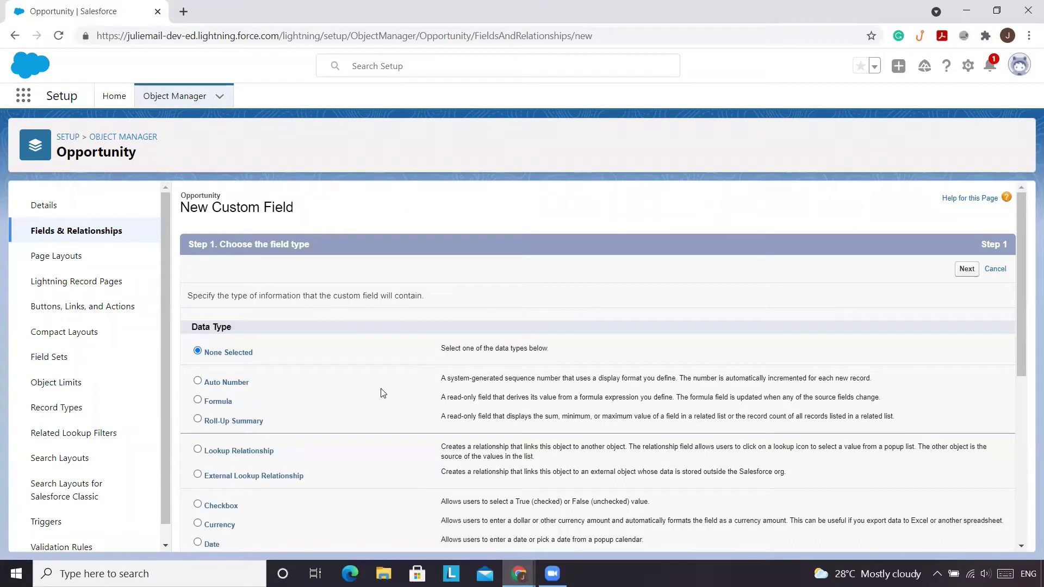
Make the new field a Formula returning Text, labelled 'Account Customer Group'
{"action": "left_click", "coordinate": [198, 401]}
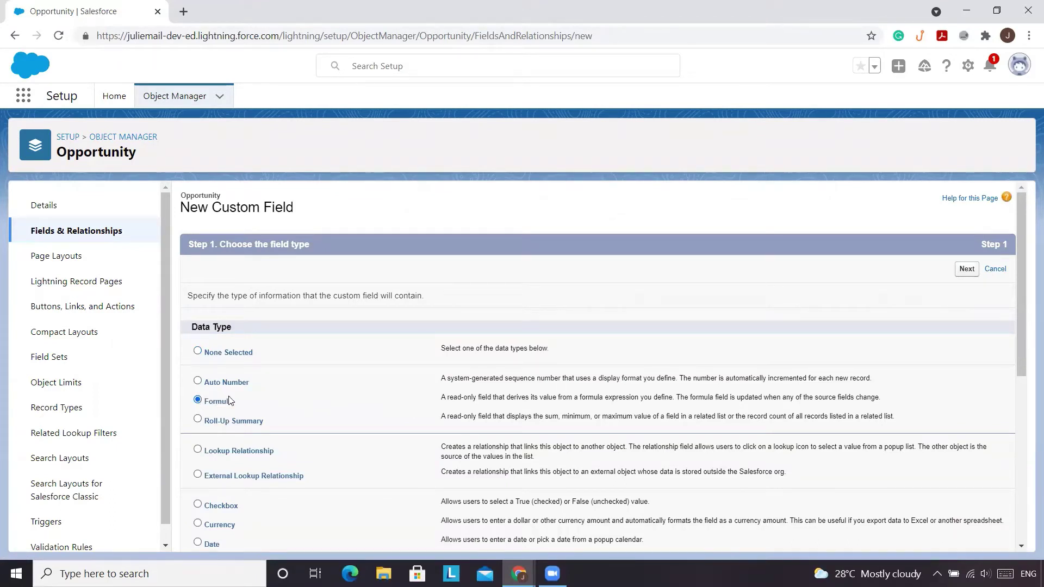
{"action": "left_click", "coordinate": [967, 270]}
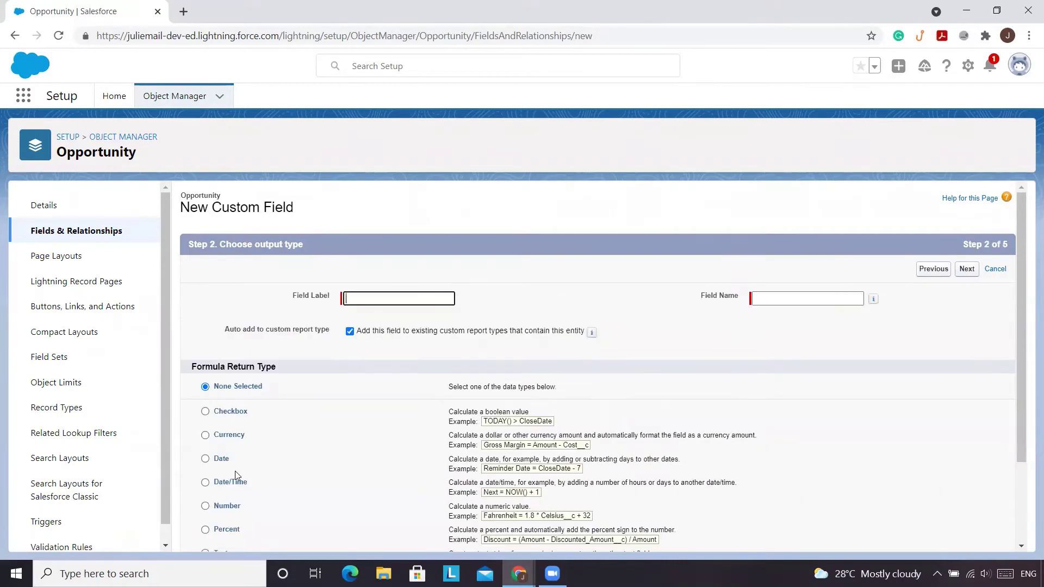
{"action": "scroll", "coordinate": [237, 477], "scroll_direction": "down", "scroll_amount": 2}
{"action": "left_click", "coordinate": [205, 450]}
{"action": "scroll", "coordinate": [437, 314], "scroll_direction": "up", "scroll_amount": 1}
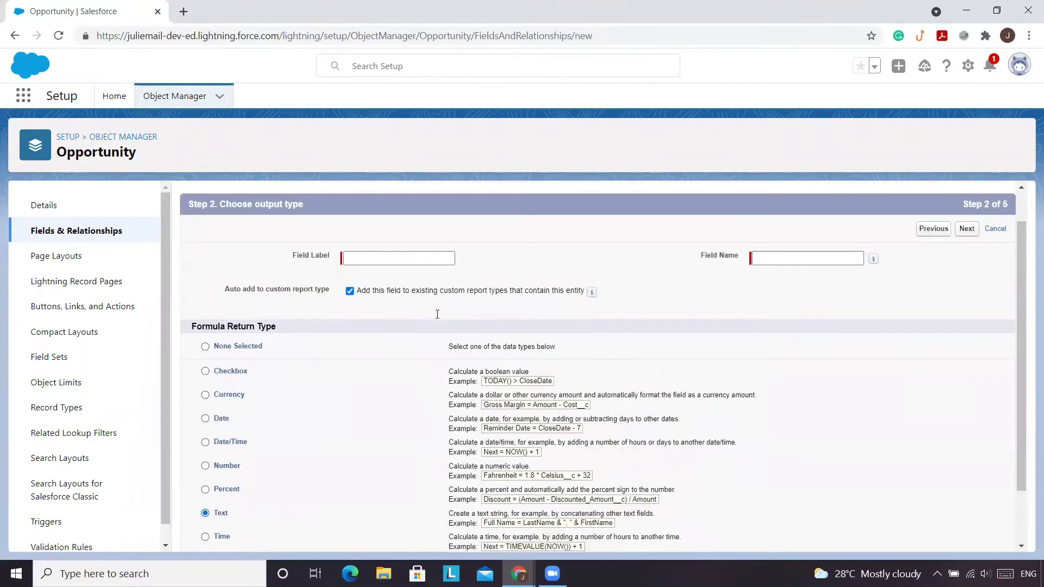
{"action": "left_click", "coordinate": [400, 263]}
{"action": "type", "text": "Cust"}
{"action": "type", "text": " Custome"}
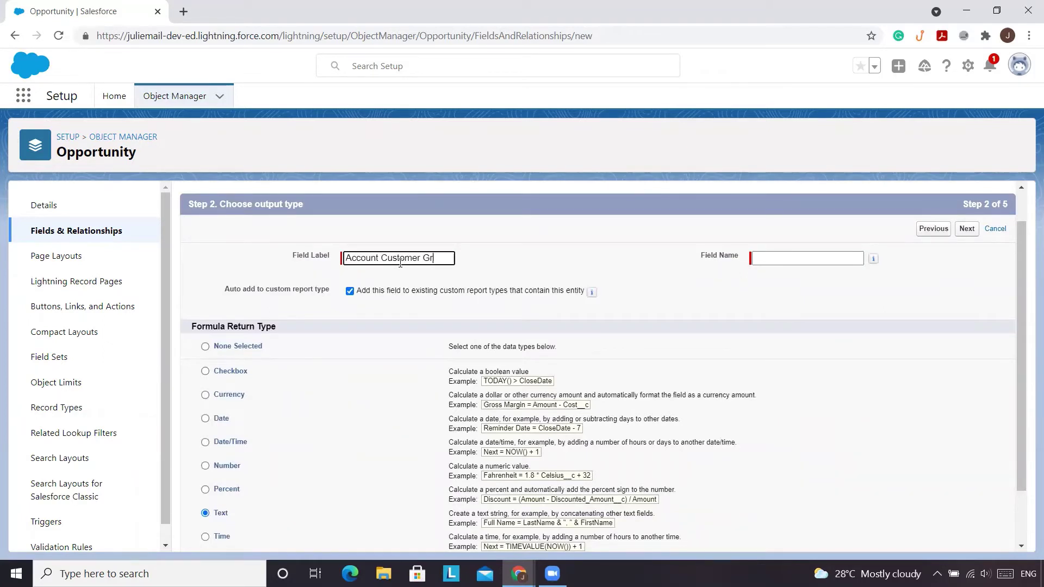
{"action": "key", "text": "Tab"}
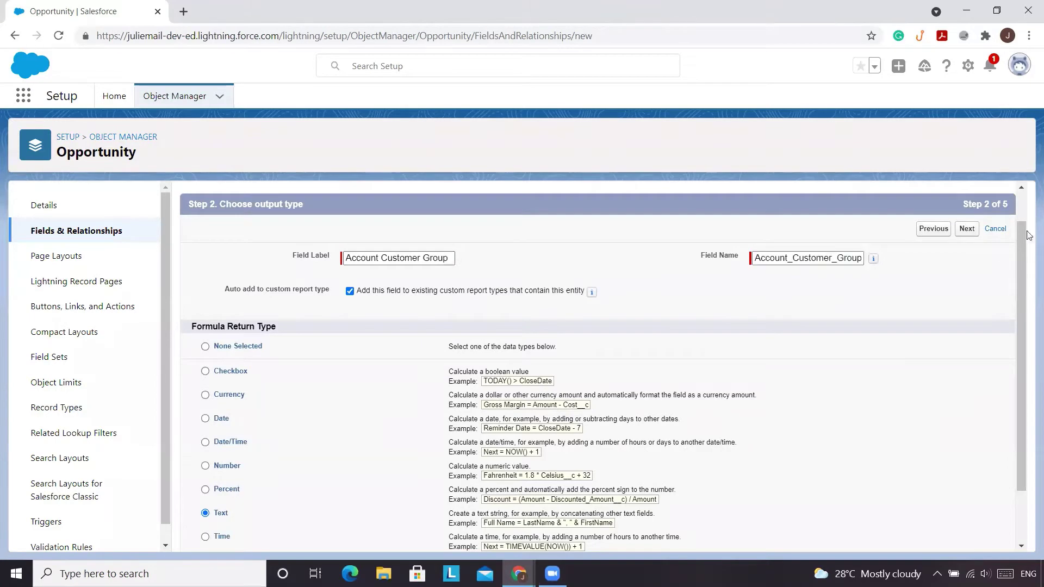
Insert the Account > Customer Group field (Account.Customer_Group__c) into the formula
{"action": "left_click", "coordinate": [967, 230]}
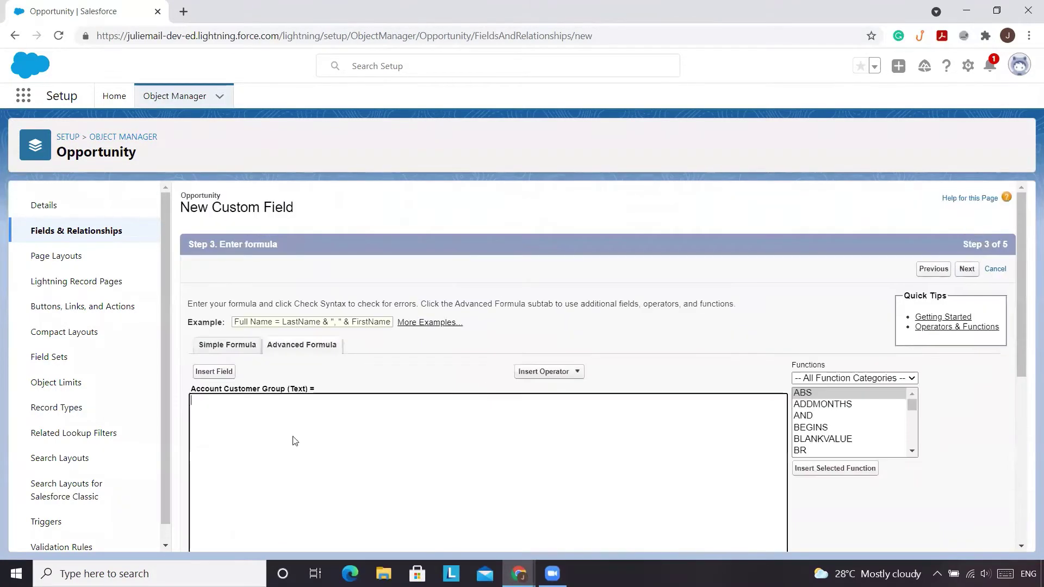
{"action": "left_click", "coordinate": [248, 412]}
{"action": "left_click", "coordinate": [213, 373]}
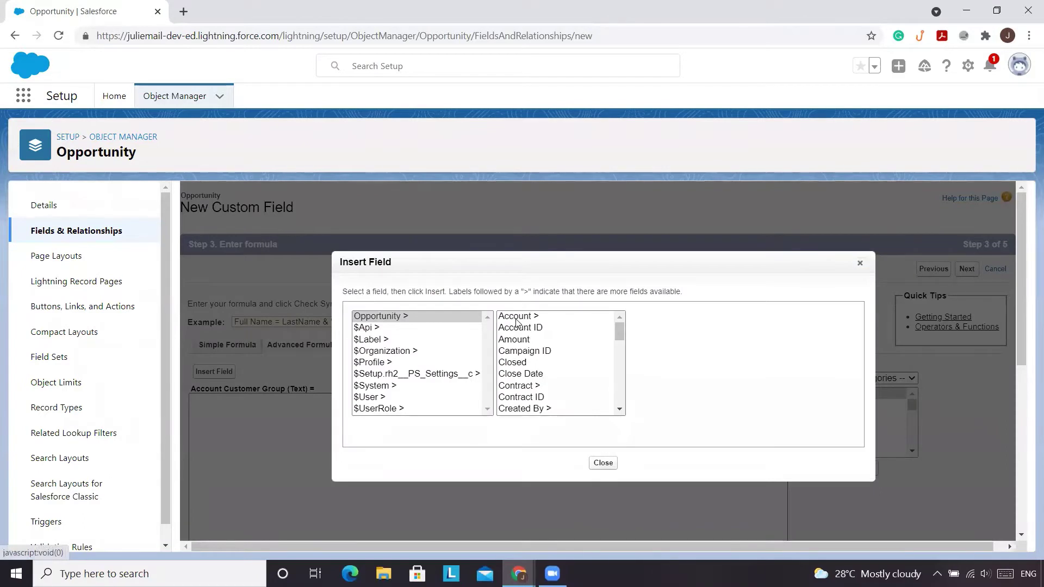
{"action": "left_click", "coordinate": [518, 321]}
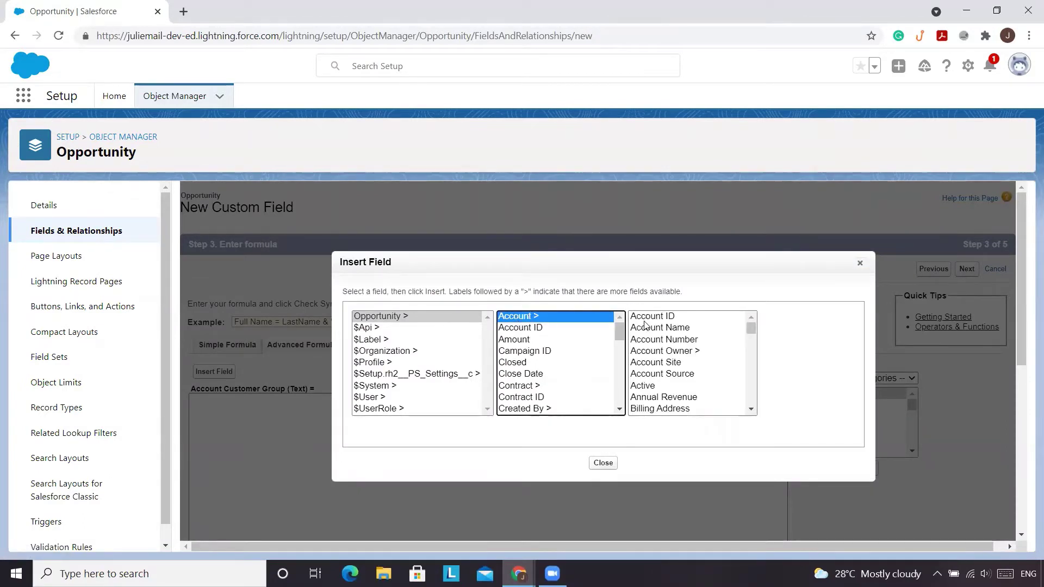
{"action": "left_click", "coordinate": [650, 374]}
{"action": "key", "text": "c"}
{"action": "key", "text": "u"}
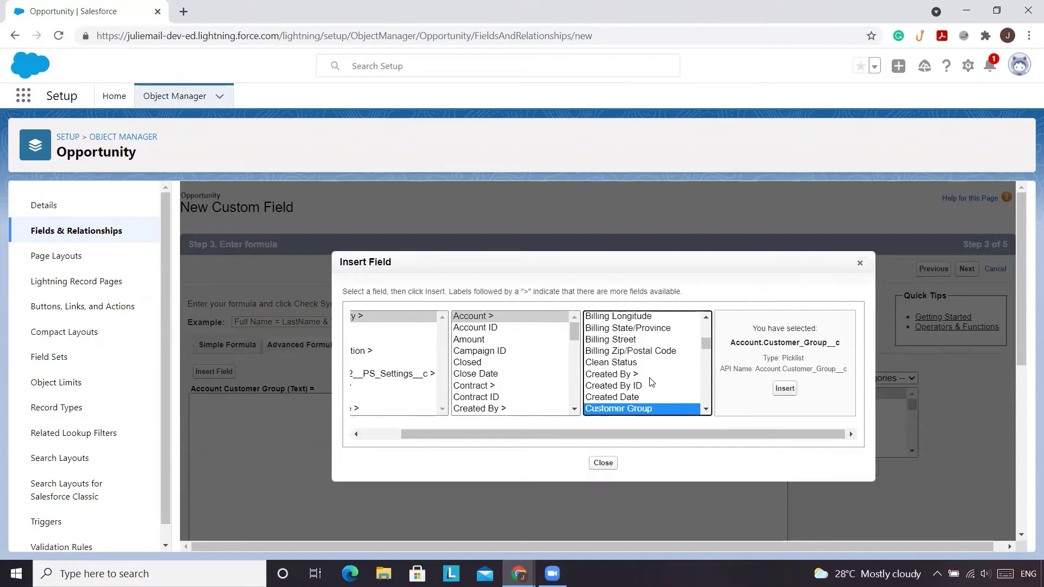
{"action": "left_click", "coordinate": [785, 389]}
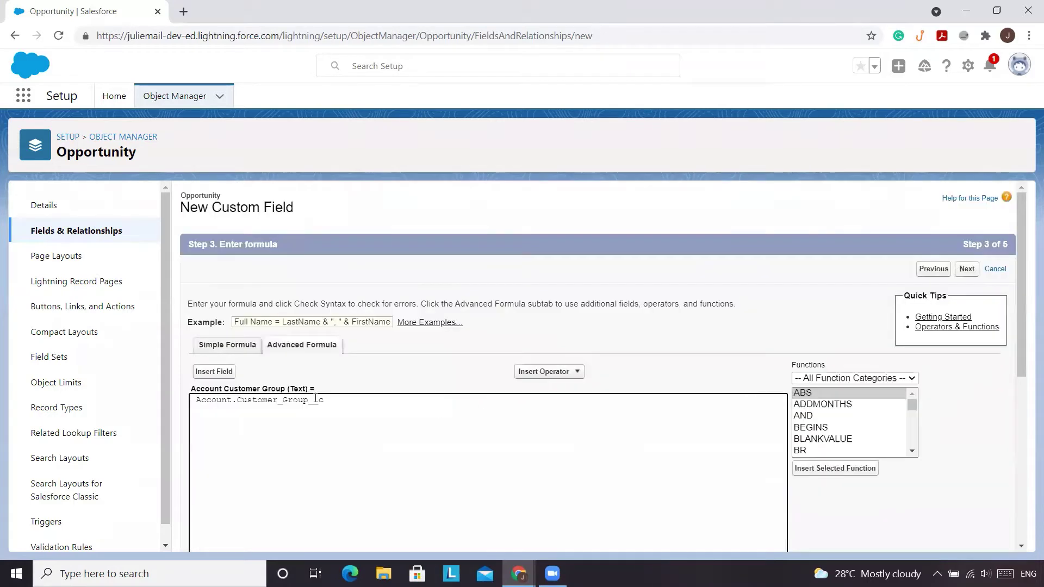
Wrap the inserted field in TEXT( ) to give TEXT(Account.Customer_Group__c)
{"action": "left_click", "coordinate": [194, 401]}
{"action": "type", "text": "TE"}
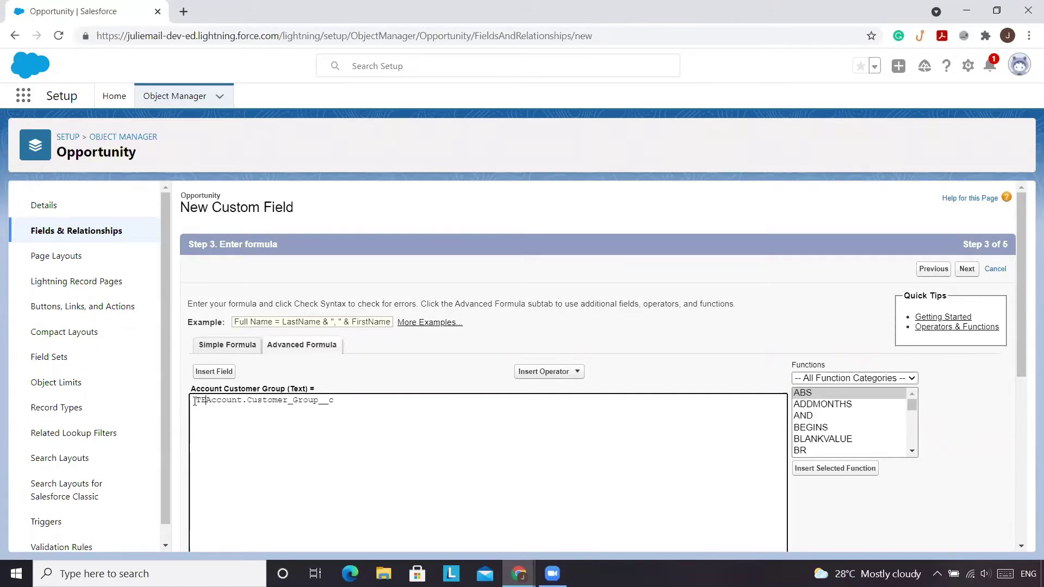
{"action": "type", "text": "XT("}
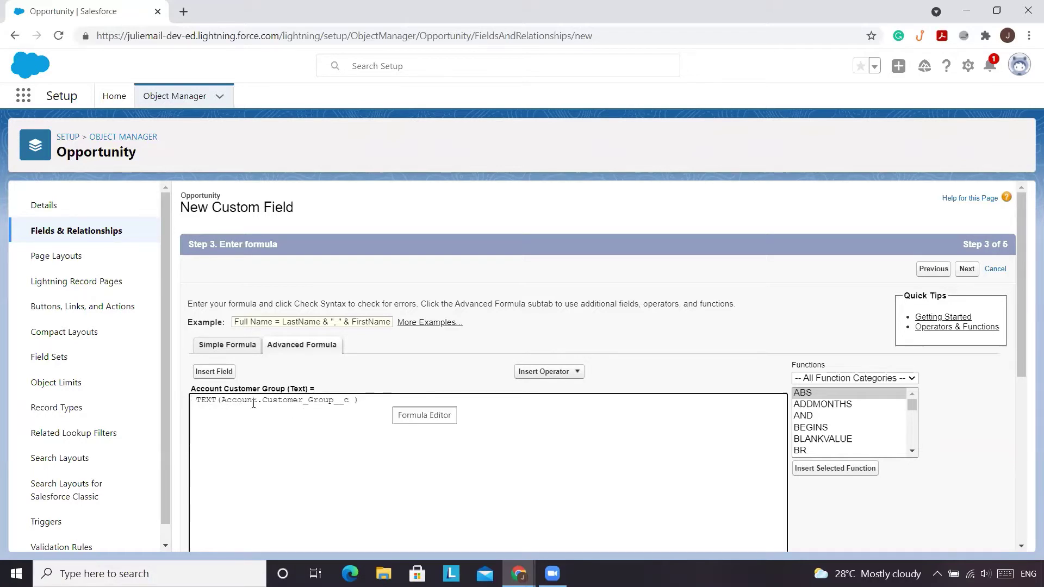
{"action": "scroll", "coordinate": [254, 403], "scroll_direction": "down", "scroll_amount": 5}
Check the formula syntax, make the field visible to all profiles, and save it on all layouts
{"action": "left_click", "coordinate": [209, 391]}
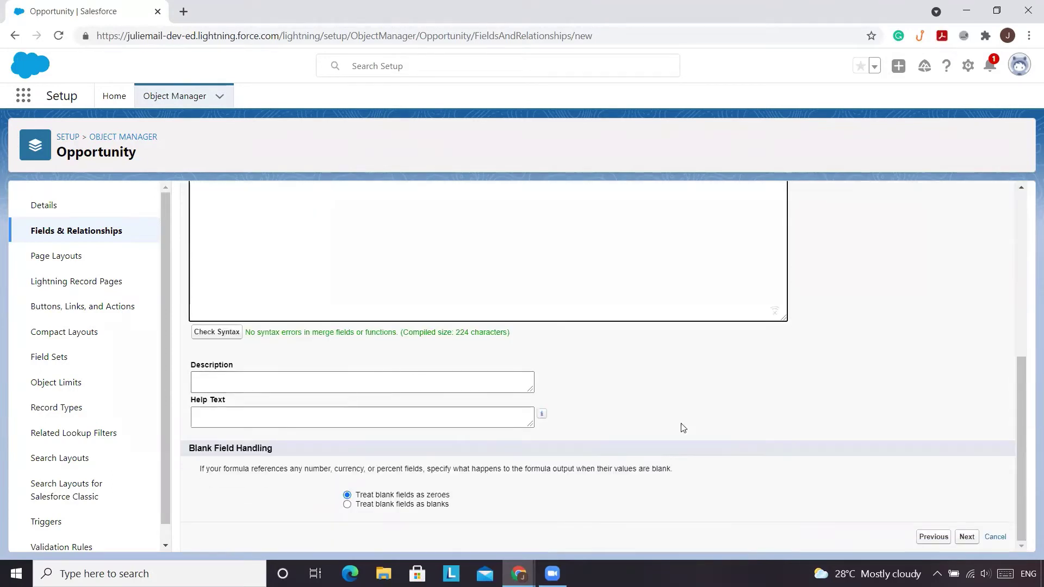
{"action": "left_click", "coordinate": [968, 538]}
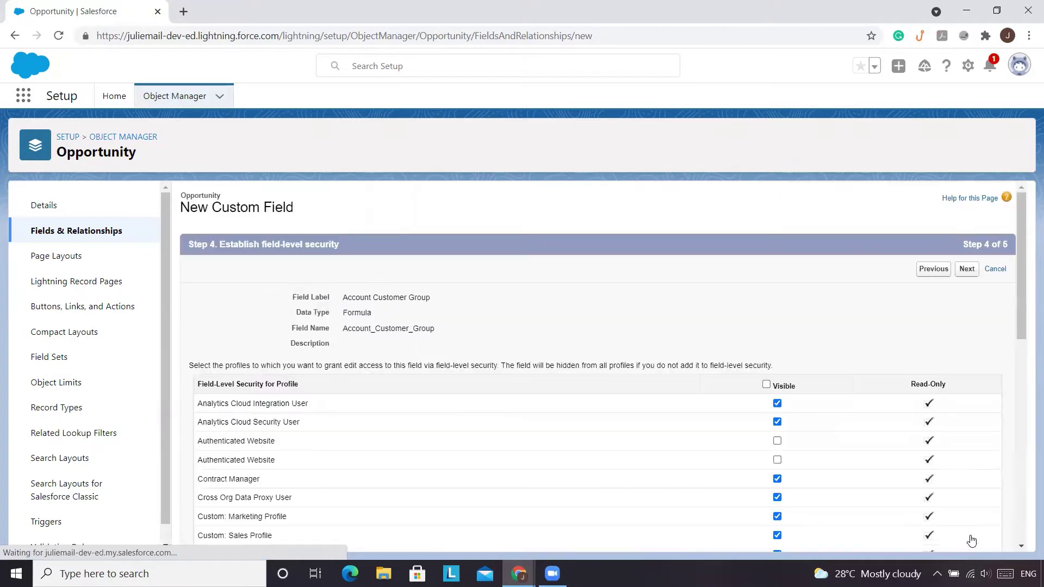
{"action": "left_click", "coordinate": [765, 385]}
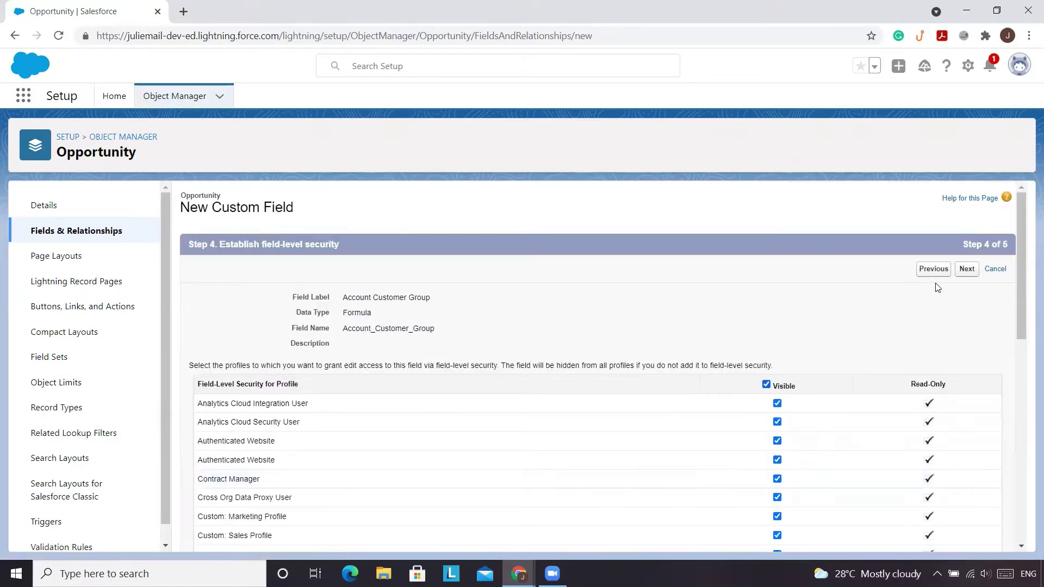
{"action": "left_click", "coordinate": [968, 272]}
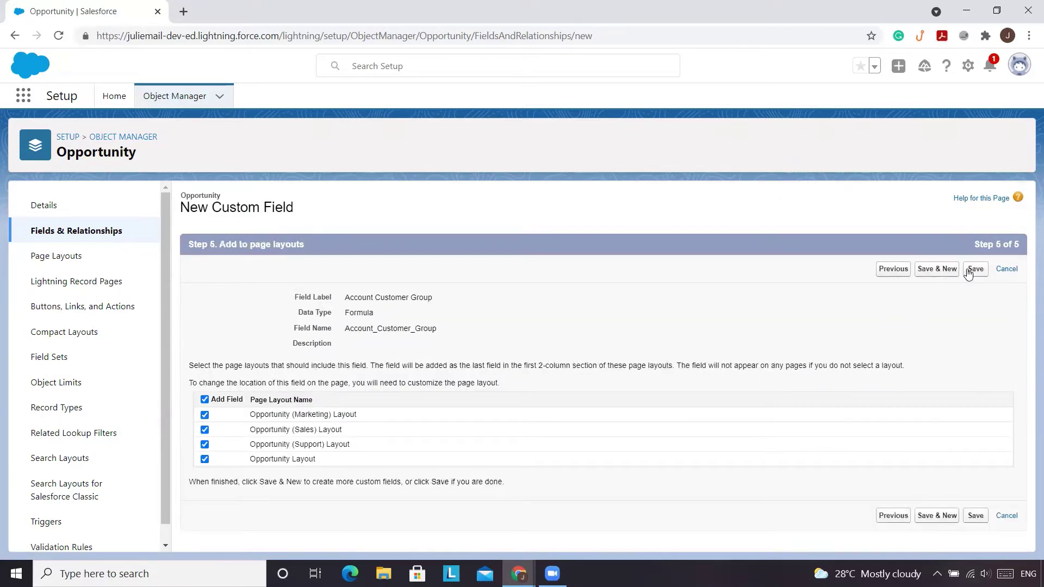
{"action": "left_click", "coordinate": [975, 274]}
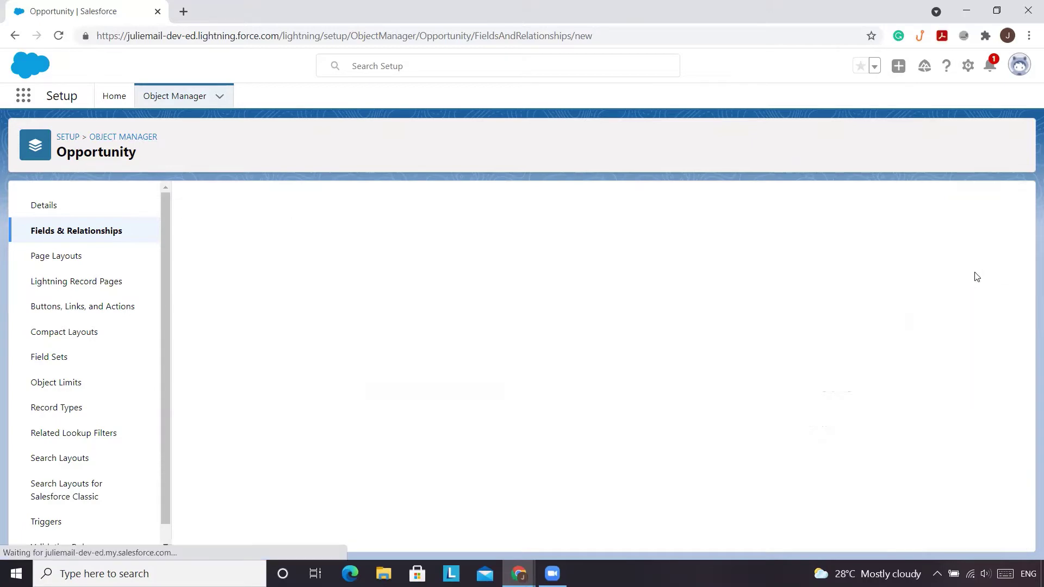
Switch to the Sales app and open ABC Inc from the Opportunities list
{"action": "left_click", "coordinate": [23, 99]}
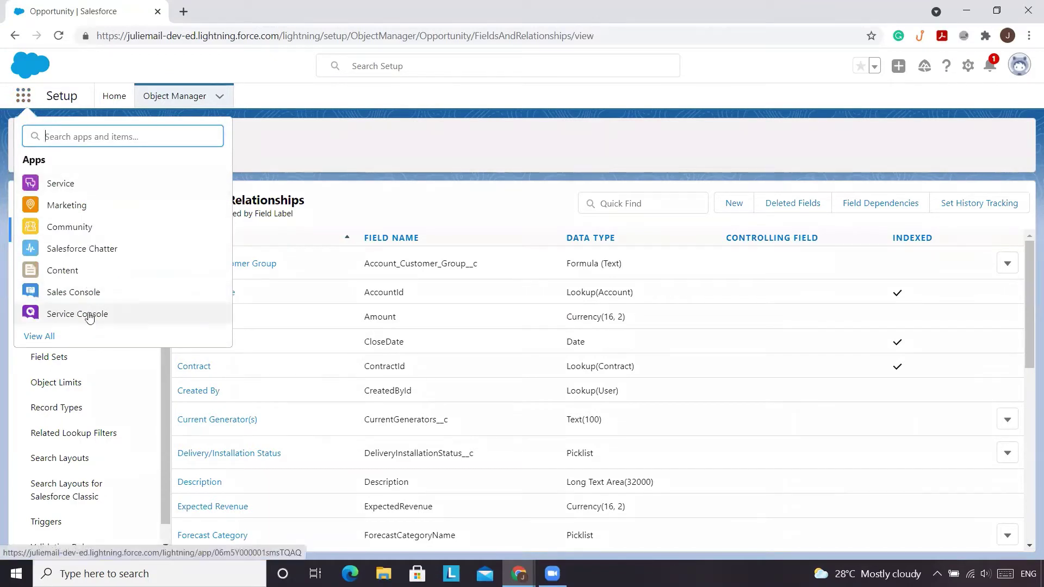
{"action": "left_click", "coordinate": [50, 337]}
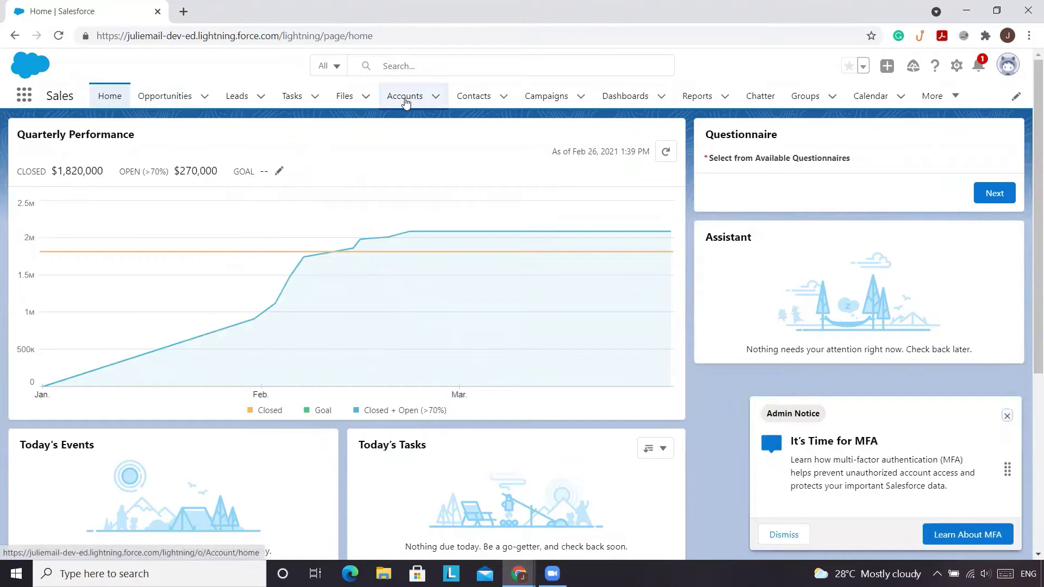
{"action": "left_click", "coordinate": [157, 97]}
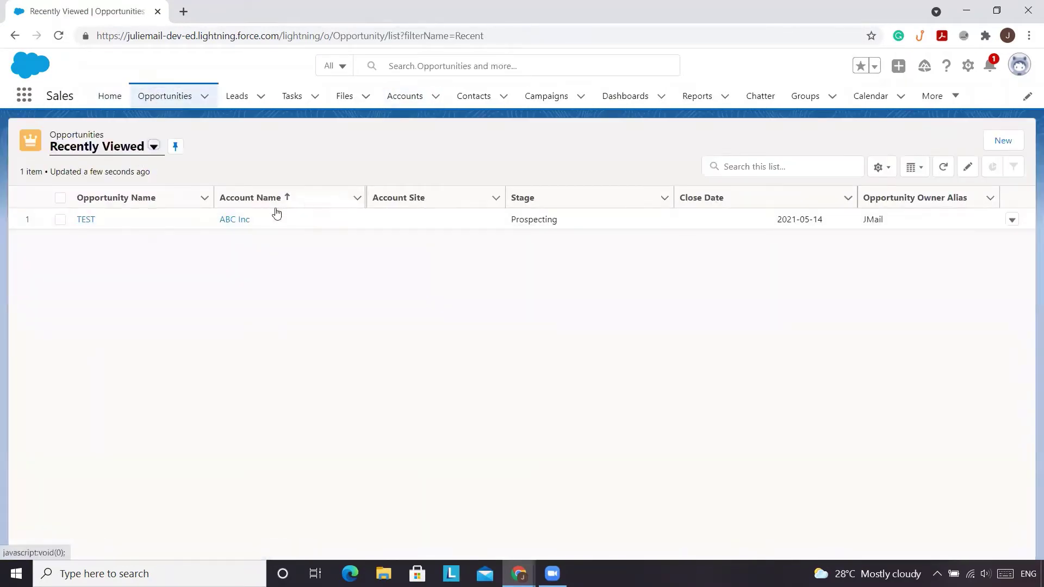
{"action": "left_click", "coordinate": [242, 219]}
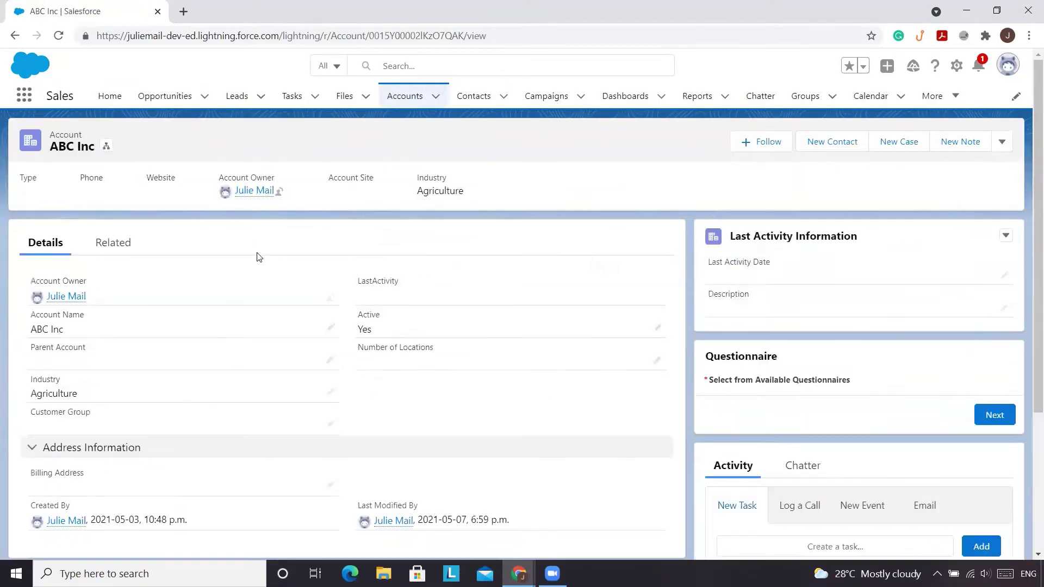
Save ABC Inc's Customer Group as Retail, then open the TEST opportunity from Related
{"action": "left_click", "coordinate": [331, 425]}
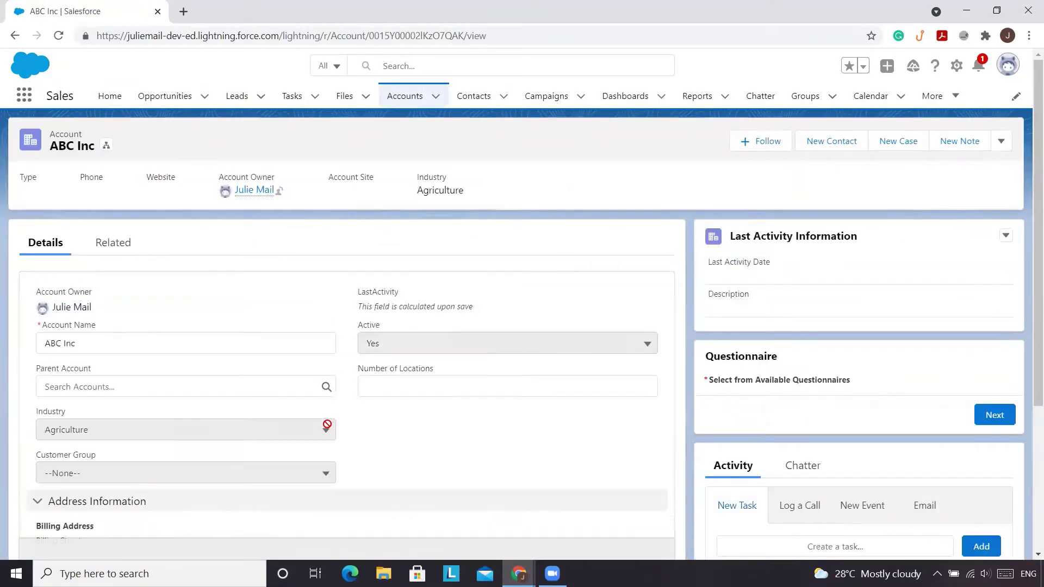
{"action": "left_click", "coordinate": [156, 473]}
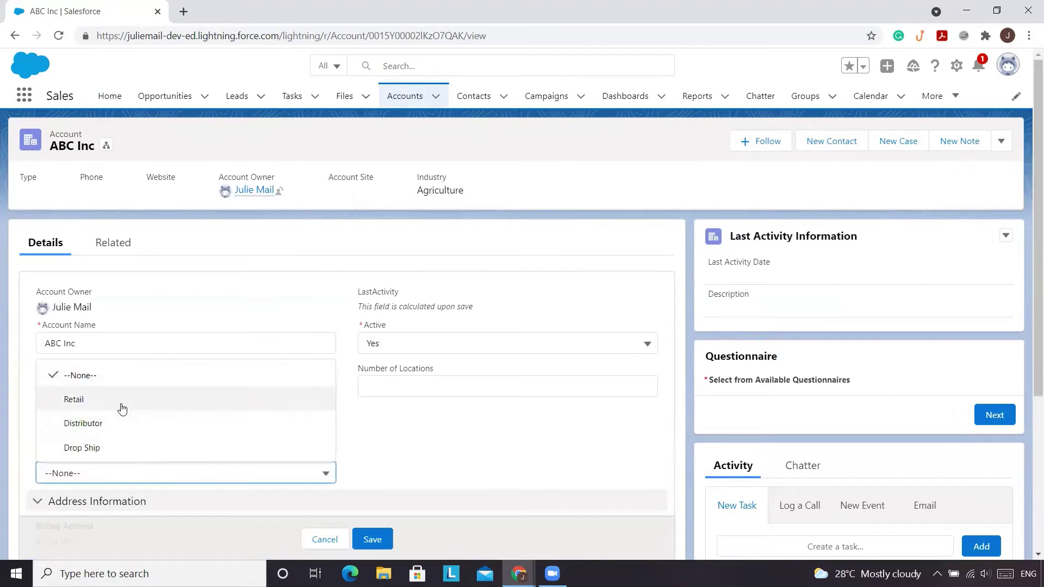
{"action": "left_click", "coordinate": [123, 407]}
{"action": "left_click", "coordinate": [370, 541]}
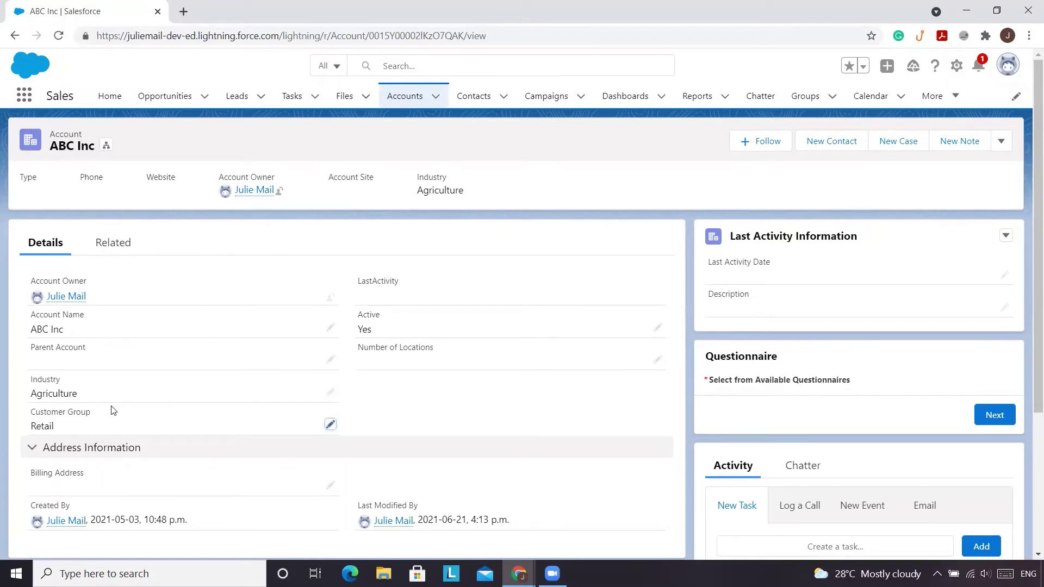
{"action": "left_click", "coordinate": [107, 245]}
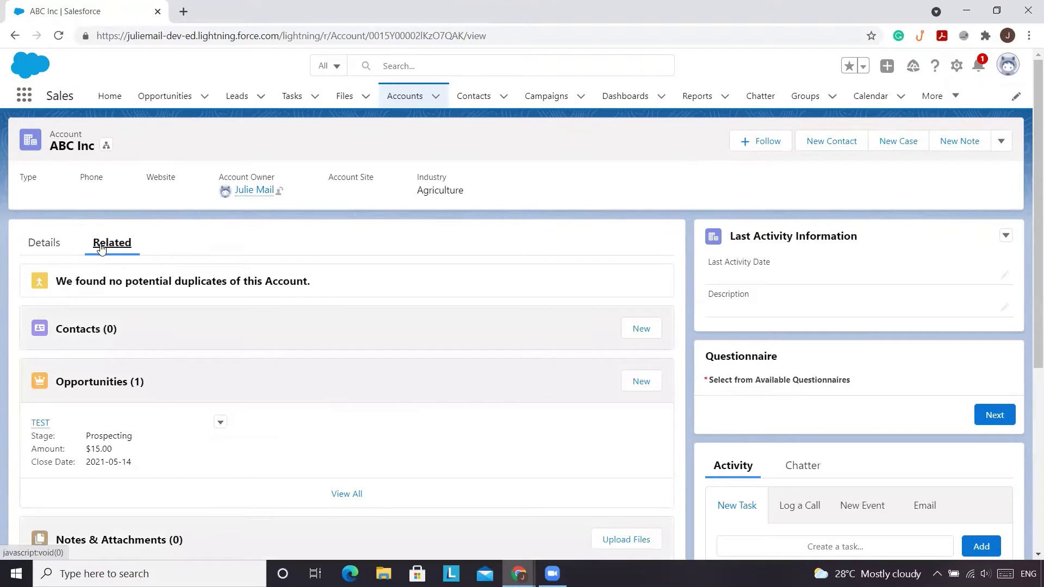
{"action": "left_click", "coordinate": [41, 423]}
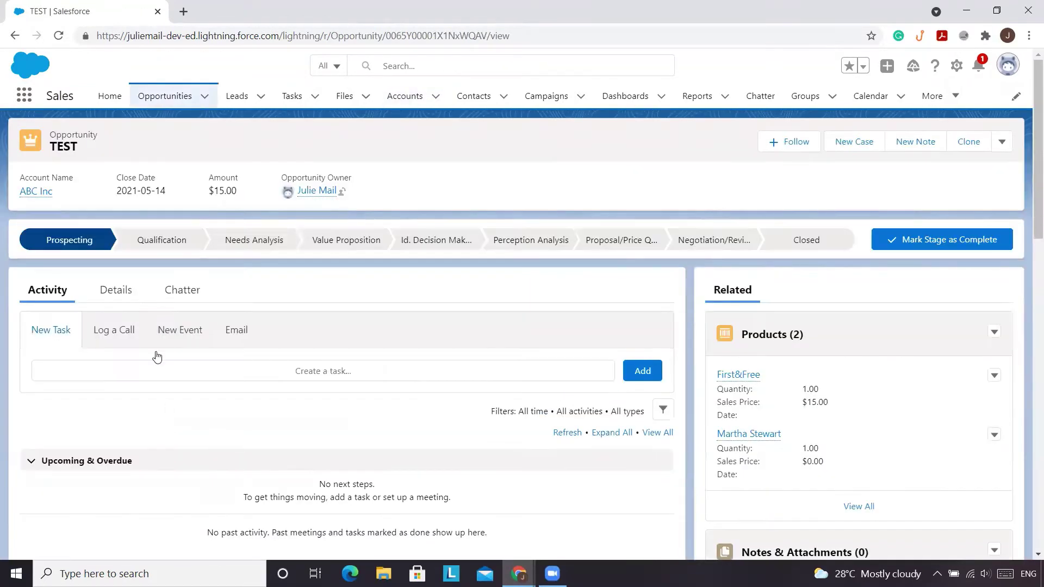
View the TEST opportunity's details, showing Account Customer Group as 01, and open Setup in a new tab
{"action": "left_click", "coordinate": [120, 292]}
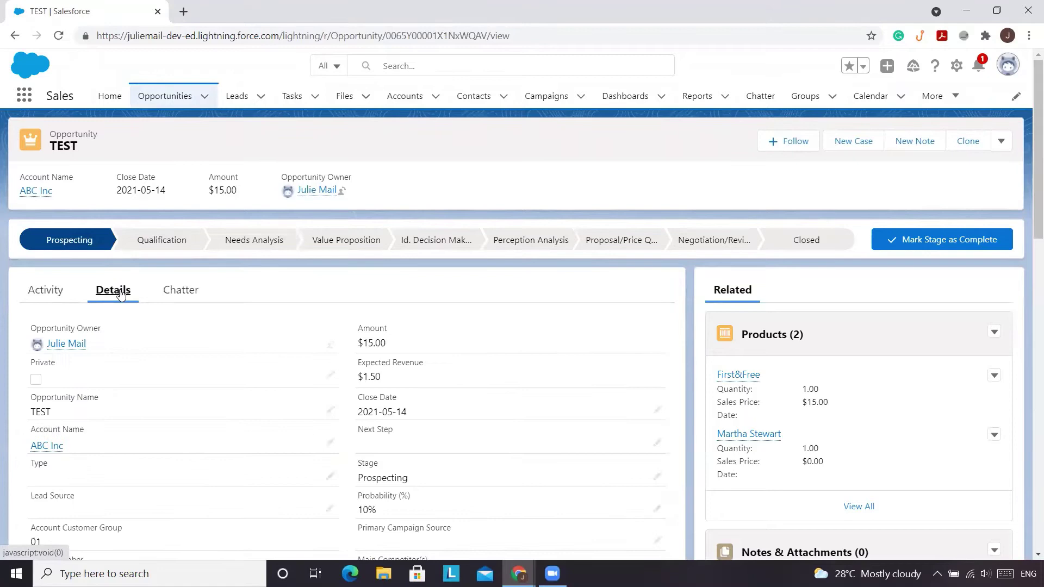
{"action": "scroll", "coordinate": [121, 293], "scroll_direction": "down", "scroll_amount": 3}
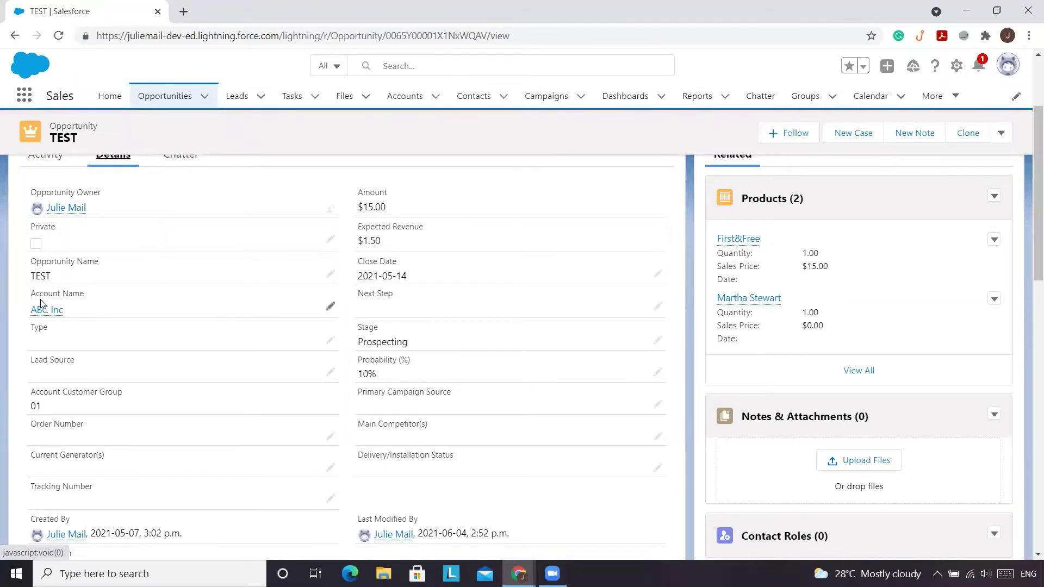
{"action": "mouse_move", "coordinate": [50, 313]}
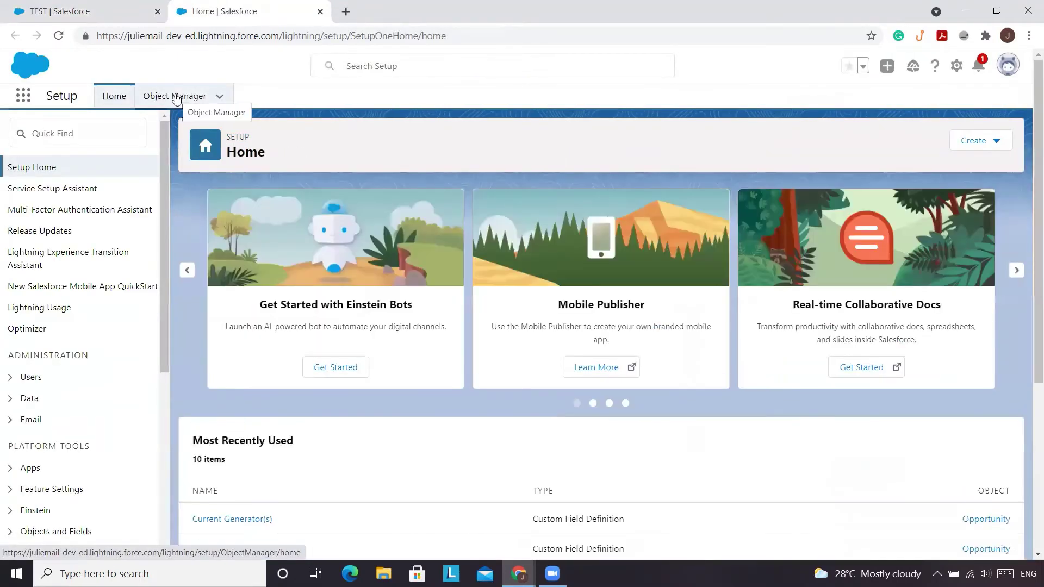
Filter Object Manager for 'opport' and open Opportunity's Account Customer Group field
{"action": "left_click", "coordinate": [177, 98]}
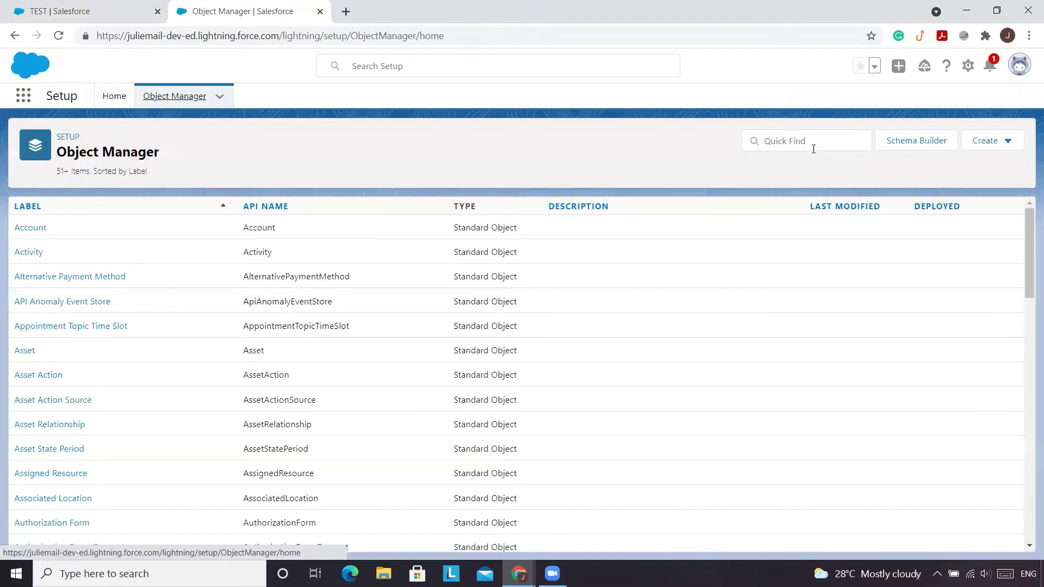
{"action": "left_click", "coordinate": [812, 147]}
{"action": "type", "text": "opport"}
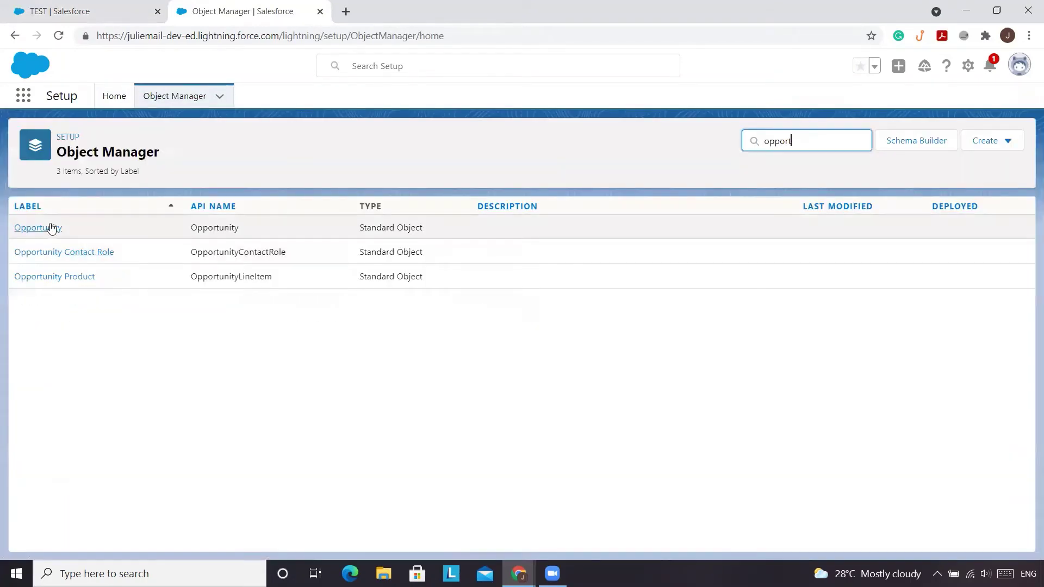
{"action": "left_click", "coordinate": [49, 228]}
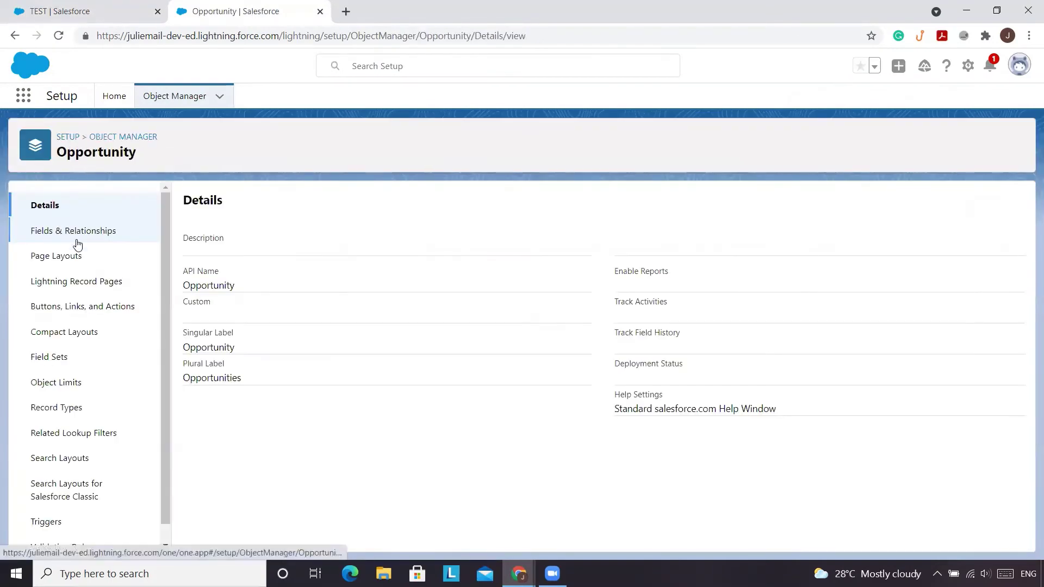
{"action": "left_click", "coordinate": [71, 234]}
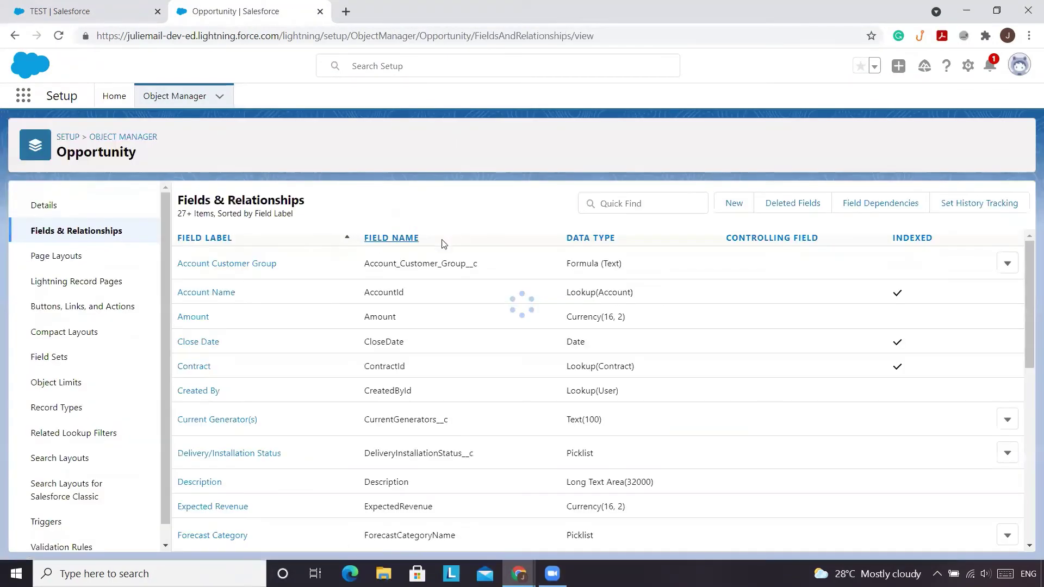
{"action": "left_click", "coordinate": [203, 266]}
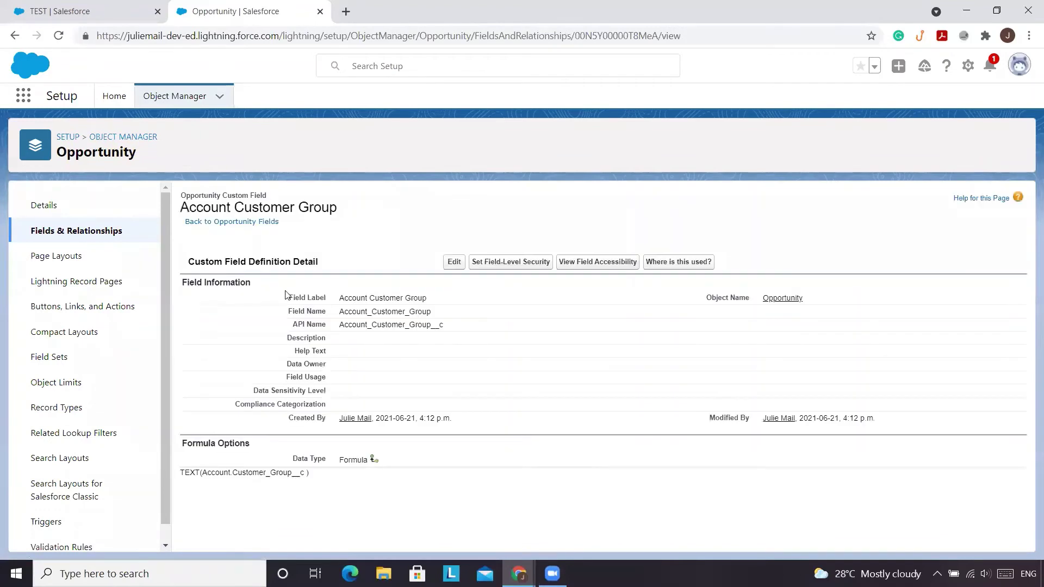
Edit the field and replace TEXT with CASE in the formula
{"action": "left_click", "coordinate": [455, 262]}
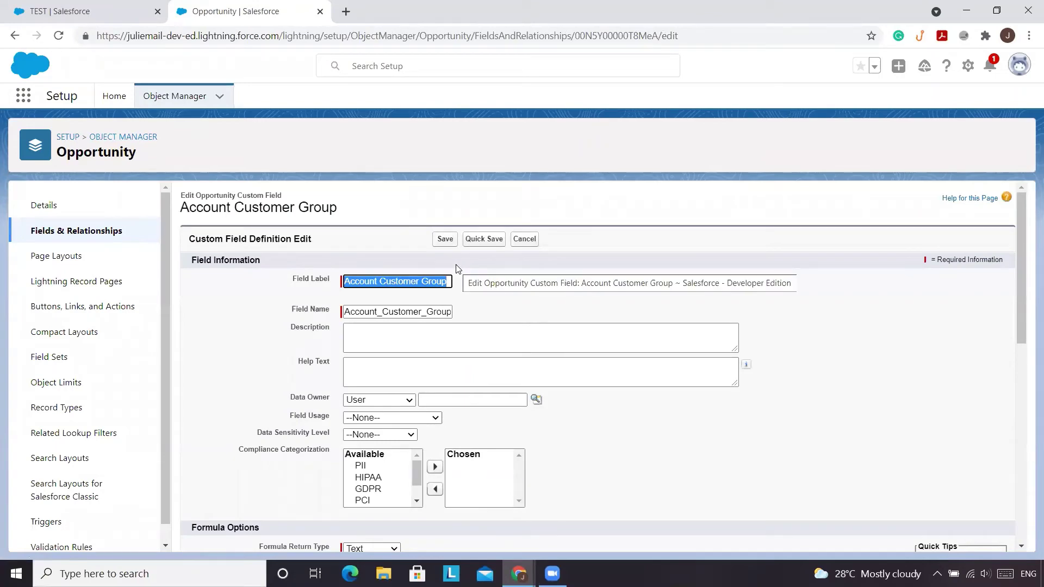
{"action": "scroll", "coordinate": [390, 344], "scroll_direction": "down", "scroll_amount": 4}
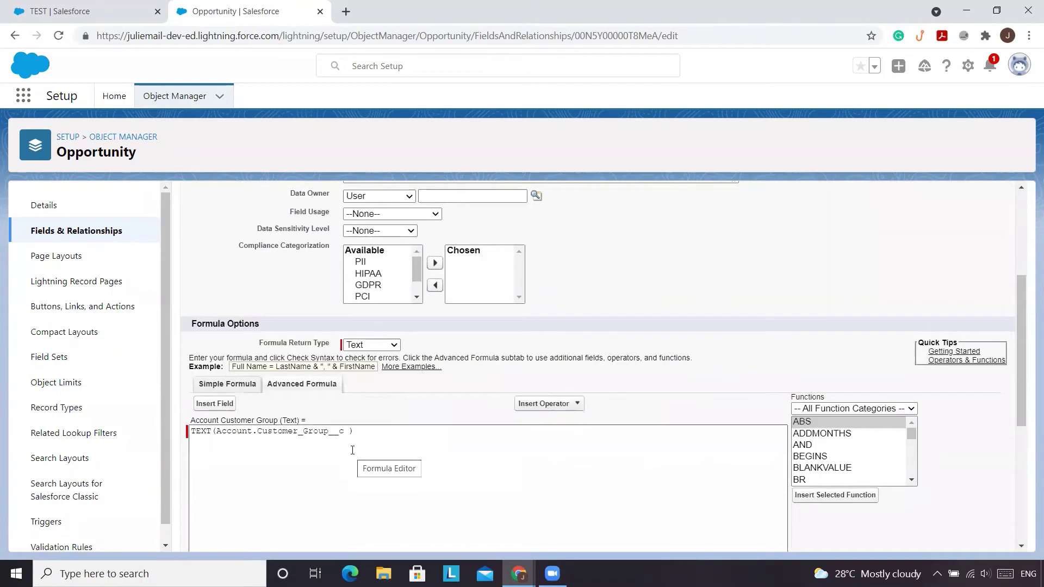
{"action": "scroll", "coordinate": [332, 451], "scroll_direction": "down", "scroll_amount": 1}
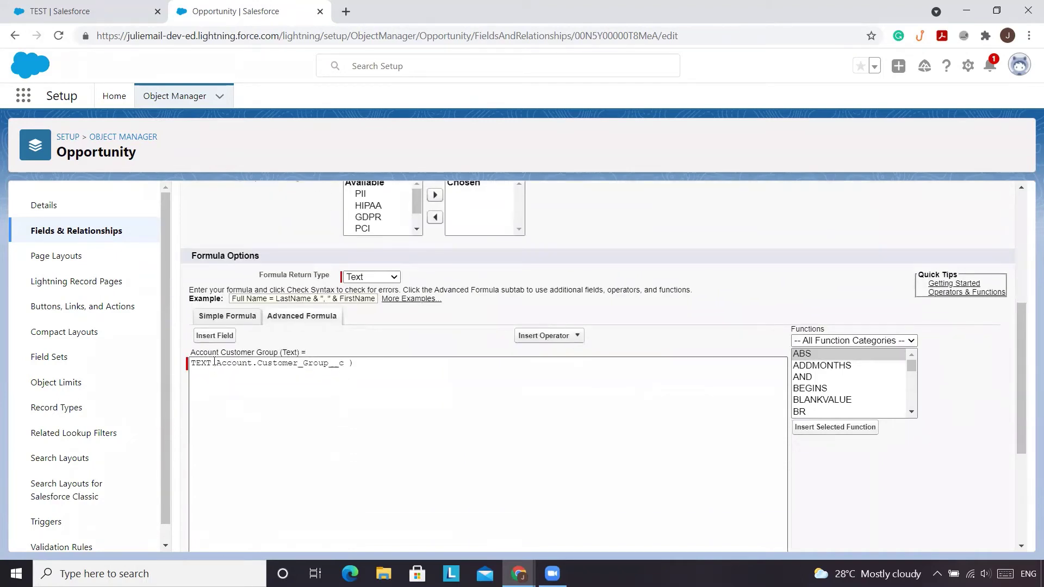
{"action": "left_click_drag", "start_coordinate": [214, 362], "coordinate": [186, 363]}
{"action": "type", "text": "CASE"}
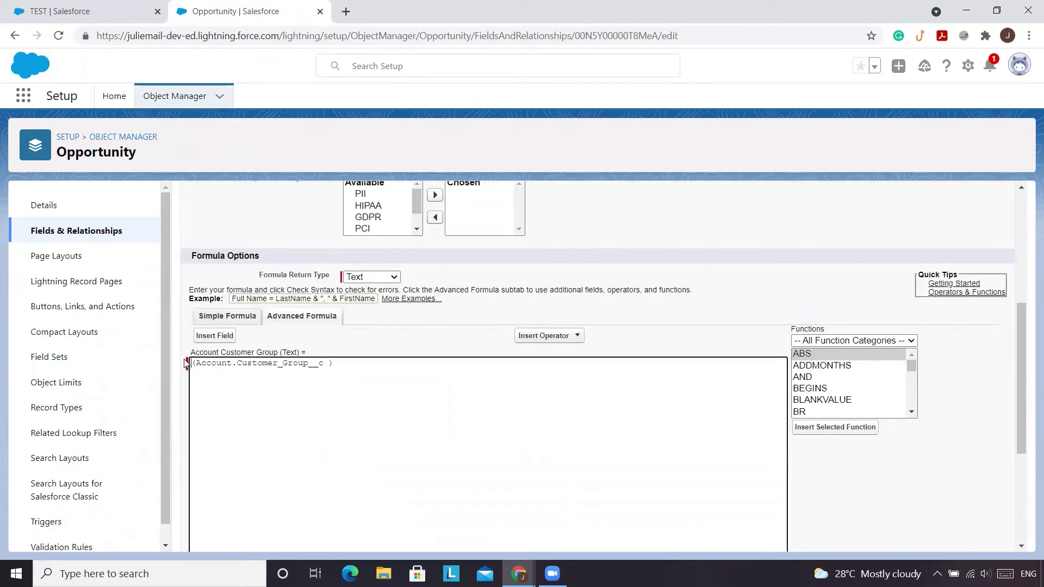
Look up the CASE function's syntax in the Functions list, then return to the formula
{"action": "left_click", "coordinate": [846, 387]}
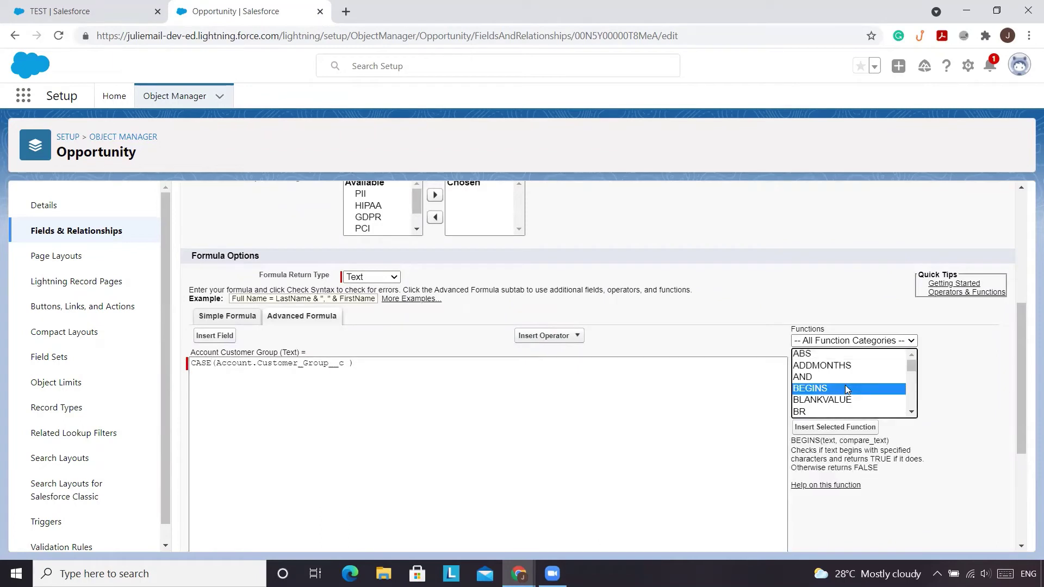
{"action": "key", "text": "Down"}
{"action": "key", "text": "Down"}
{"action": "key", "text": "Down"}
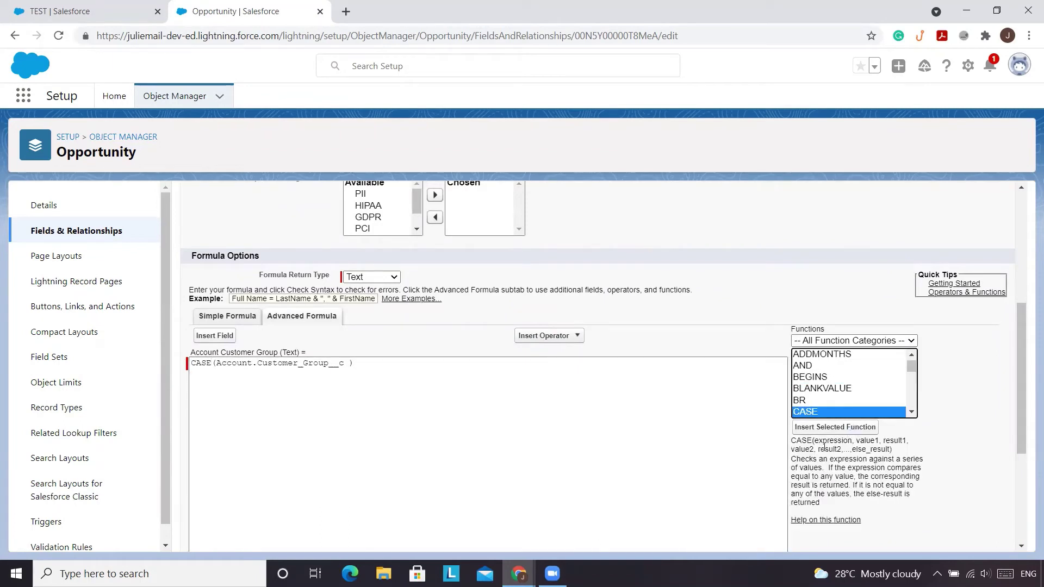
{"action": "scroll", "coordinate": [824, 446], "scroll_direction": "down", "scroll_amount": 1}
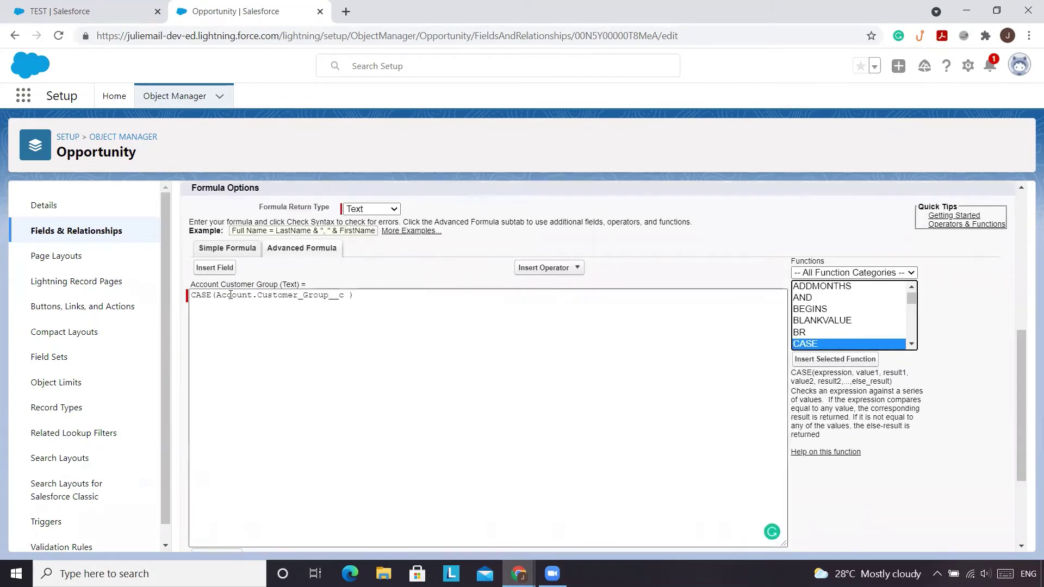
{"action": "left_click", "coordinate": [372, 293]}
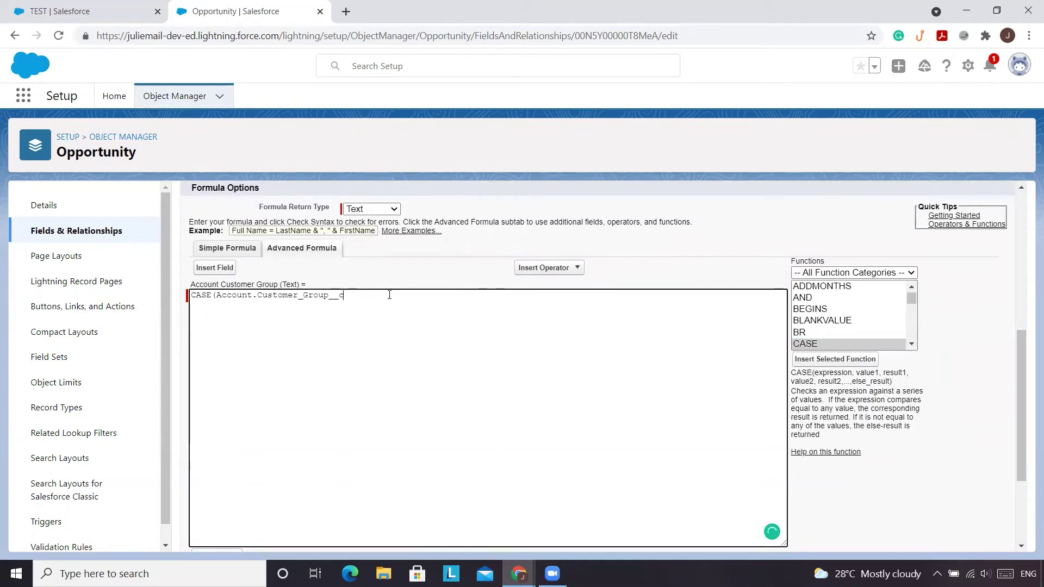
Add the CASE pairs "01","Retail", "02","Distributor" and "03","Drop Ship" on separate lines after the field
{"action": "type", "text": ","}
{"action": "type", "text": "\""}
{"action": "type", "text": "01"}
{"action": "type", "text": "\""}
{"action": "type", "text": ", \"Ret"}
{"action": "type", "text": "ail\""}
{"action": "type", "text": ","}
{"action": "key", "text": "Return"}
{"action": "type", "text": "02\", \"Distributor\","}
{"action": "key", "text": "Return"}
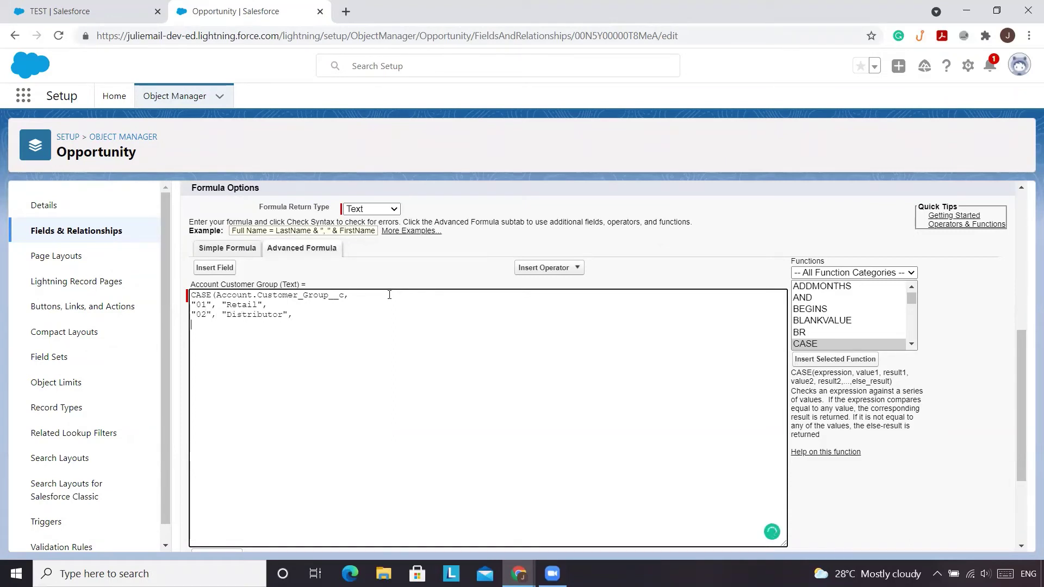
{"action": "type", "text": "\")3"}
{"action": "key", "text": "BackSpace"}
{"action": "key", "text": "BackSpace"}
{"action": "type", "text": "\"03\", \"Drop-Ship"}
{"action": "key", "text": "BackSpace"}
{"action": "key", "text": "BackSpace"}
{"action": "key", "text": "BackSpace"}
{"action": "key", "text": "BackSpace"}
{"action": "key", "text": "BackSpace"}
{"action": "type", "text": "Ship\""}
Highlight the else_result argument, the customer group field, the 01 value and the Retail pair
{"action": "left_click_drag", "start_coordinate": [850, 381], "coordinate": [891, 382]}
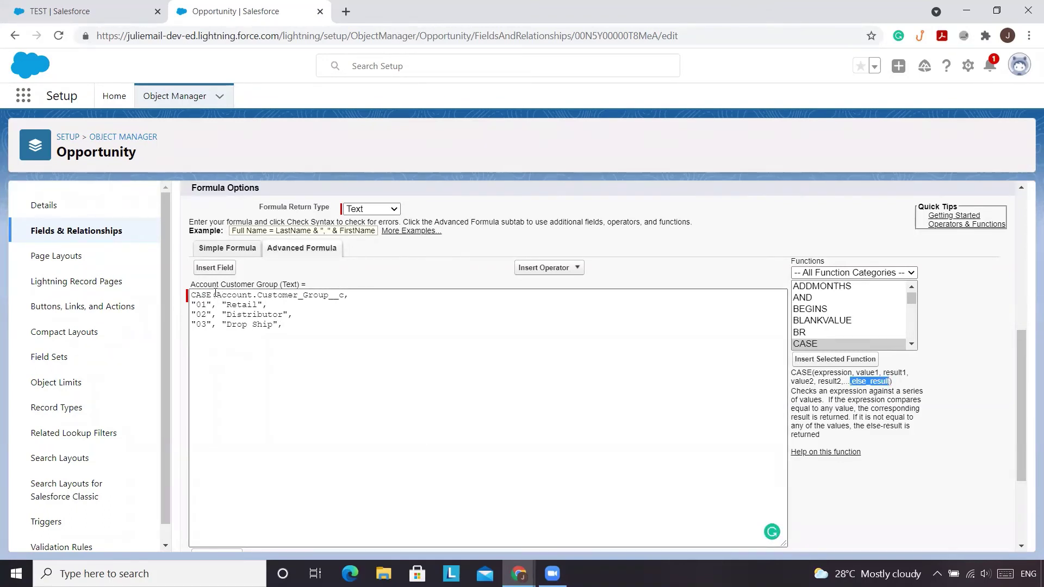
{"action": "left_click_drag", "start_coordinate": [215, 294], "coordinate": [345, 295]}
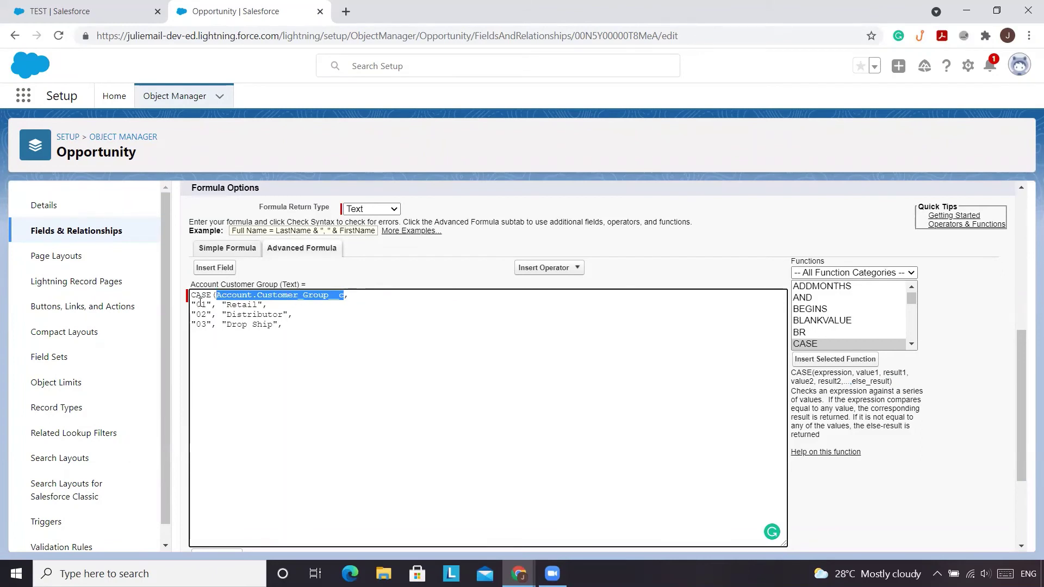
{"action": "left_click_drag", "start_coordinate": [196, 305], "coordinate": [209, 306]}
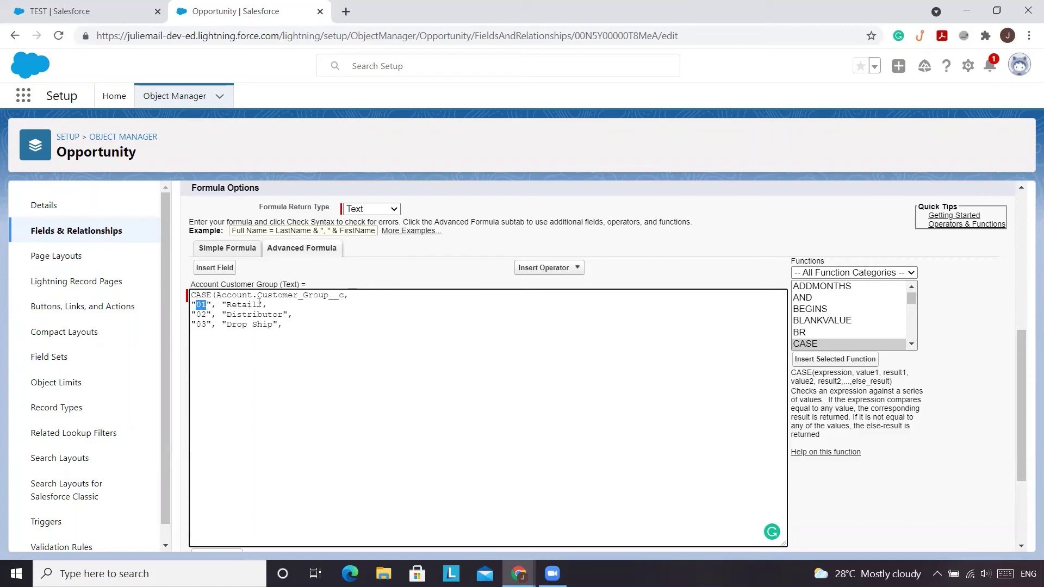
{"action": "left_click_drag", "start_coordinate": [259, 304], "coordinate": [228, 305]}
End the formula with an "Error" default and closing parenthesis, then check syntax (243 characters)
{"action": "left_click", "coordinate": [252, 339]}
{"action": "type", "text": "\"Error\""}
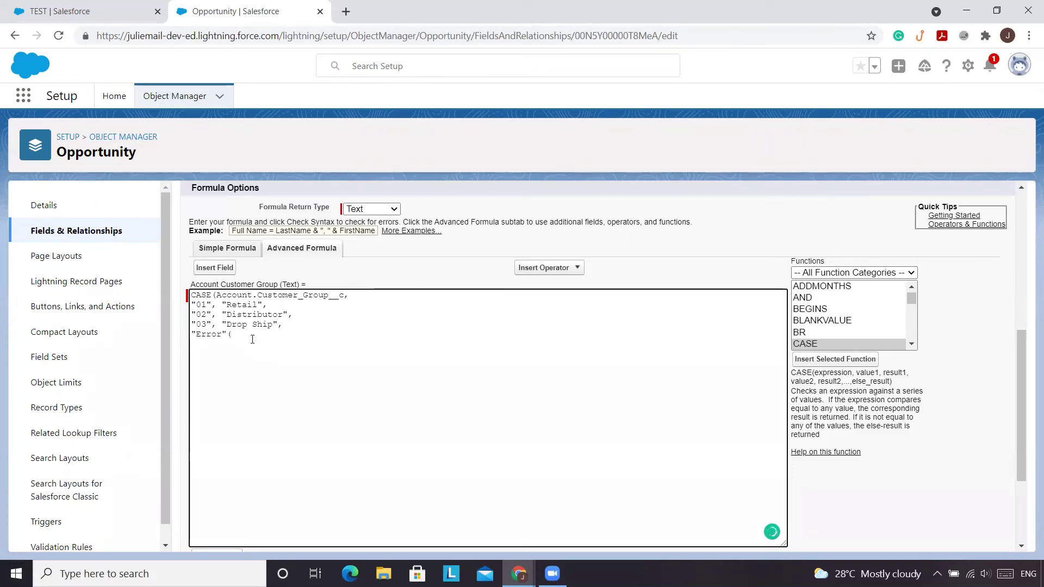
{"action": "type", "text": ")"}
{"action": "scroll", "coordinate": [253, 373], "scroll_direction": "down", "scroll_amount": 1}
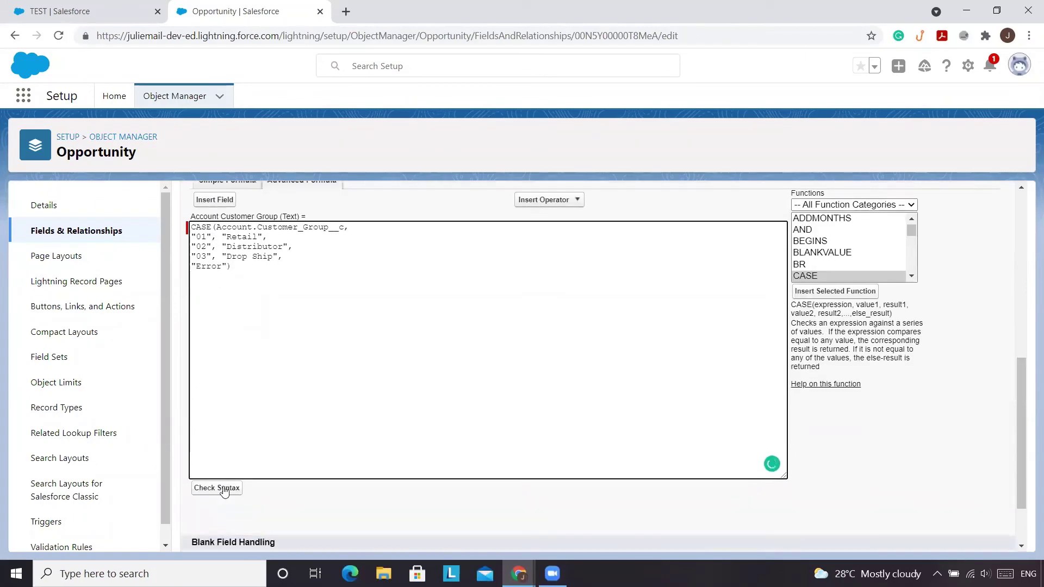
{"action": "left_click", "coordinate": [221, 488]}
Save the updated Account Customer Group formula field
{"action": "scroll", "coordinate": [256, 484], "scroll_direction": "down", "scroll_amount": 9}
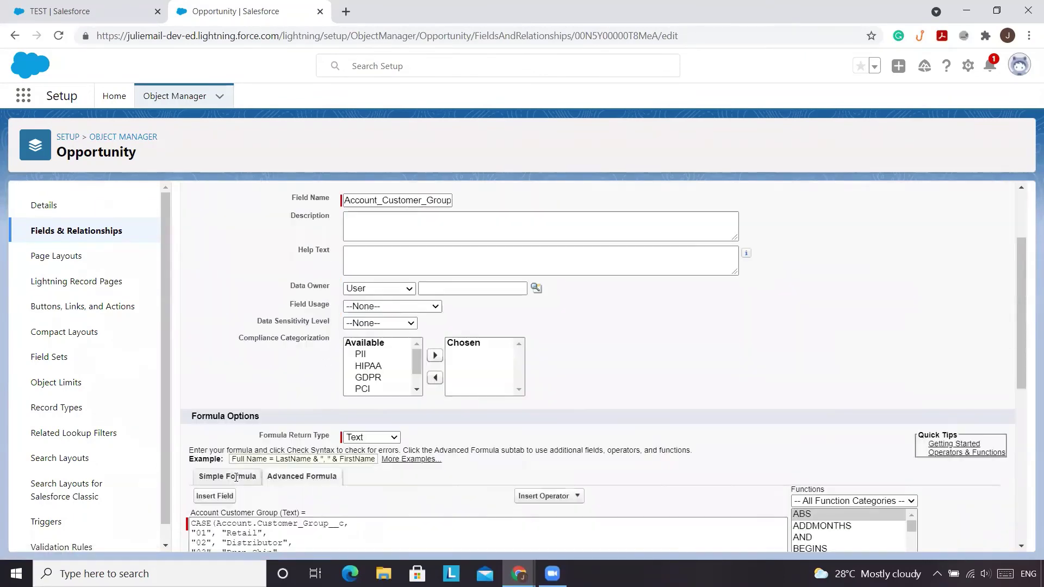
{"action": "scroll", "coordinate": [287, 471], "scroll_direction": "up", "scroll_amount": 1}
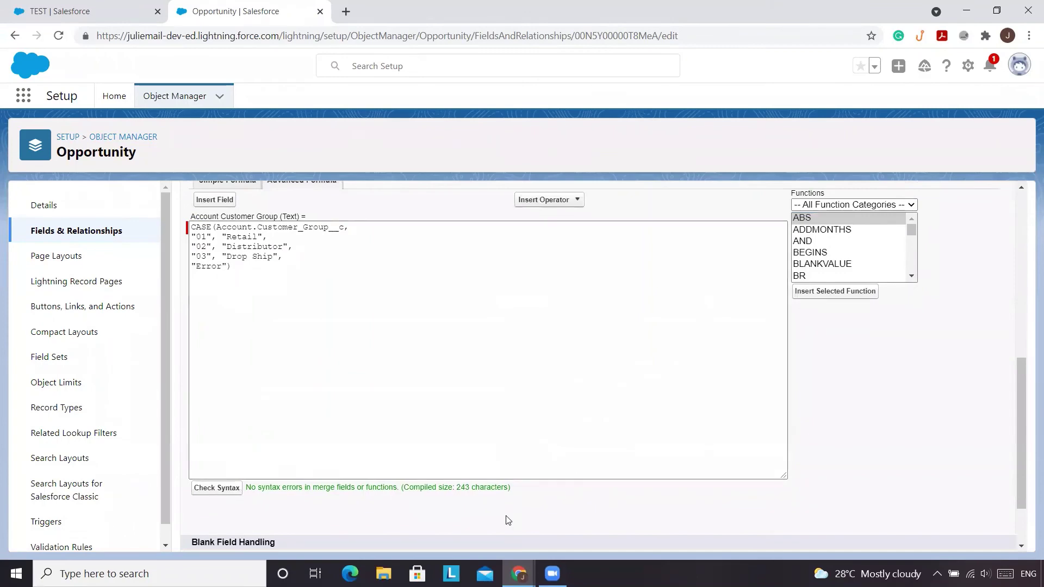
{"action": "scroll", "coordinate": [431, 487], "scroll_direction": "down", "scroll_amount": 2}
{"action": "left_click", "coordinate": [440, 540]}
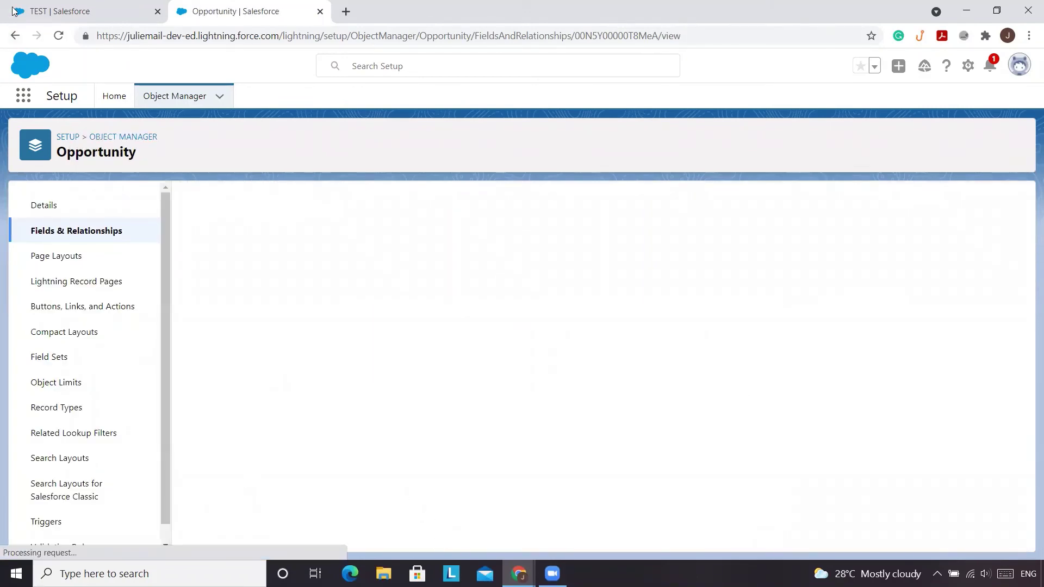
Reload the TEST opportunity and verify its details show Account Customer Group as Retail, not 01
{"action": "left_click", "coordinate": [69, 7]}
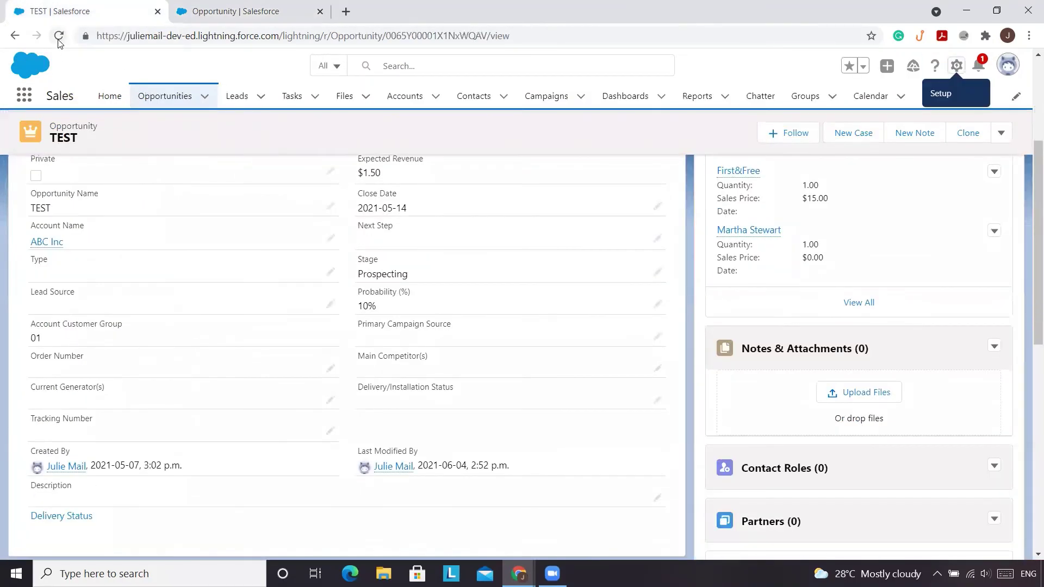
{"action": "left_click", "coordinate": [58, 38]}
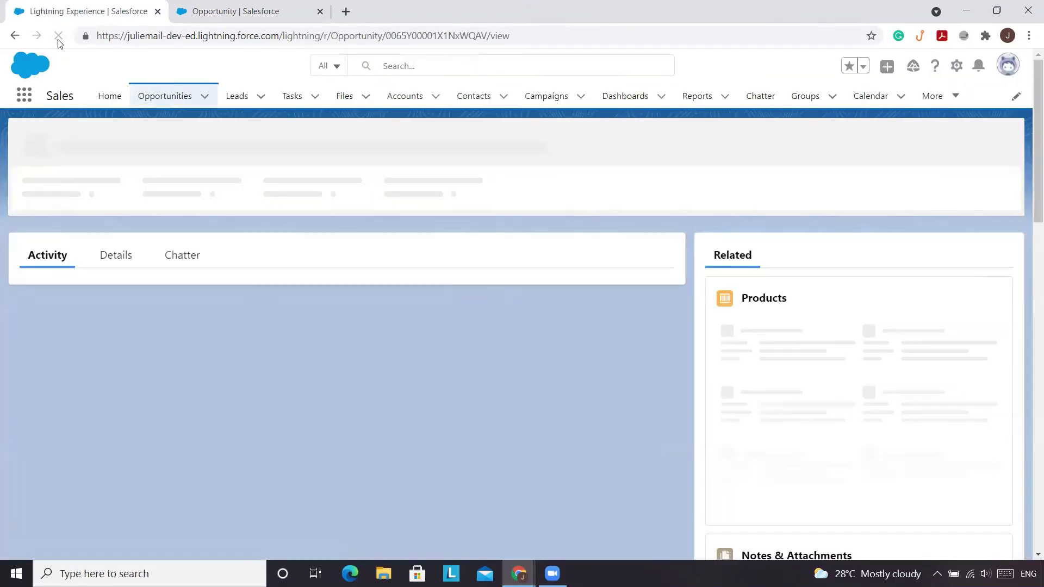
{"action": "scroll", "coordinate": [173, 297], "scroll_direction": "down", "scroll_amount": 3}
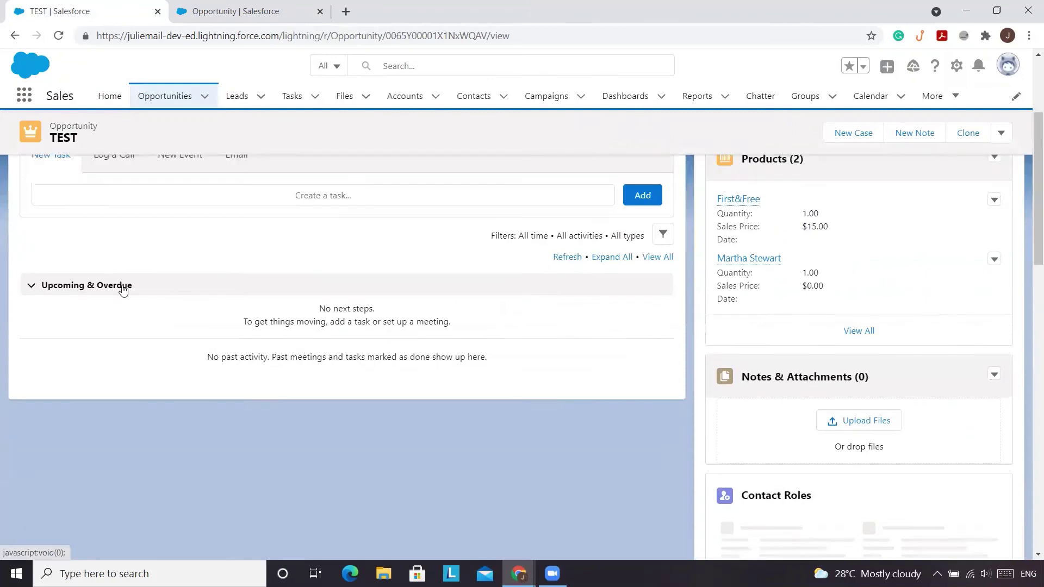
{"action": "scroll", "coordinate": [119, 289], "scroll_direction": "up", "scroll_amount": 3}
{"action": "left_click", "coordinate": [116, 290]}
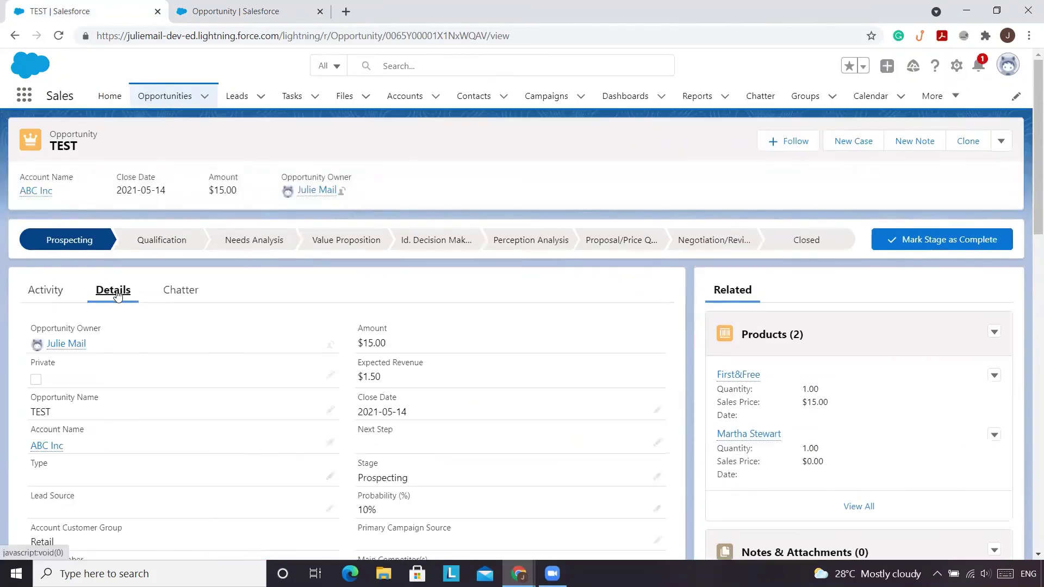
{"action": "scroll", "coordinate": [116, 294], "scroll_direction": "down", "scroll_amount": 5}
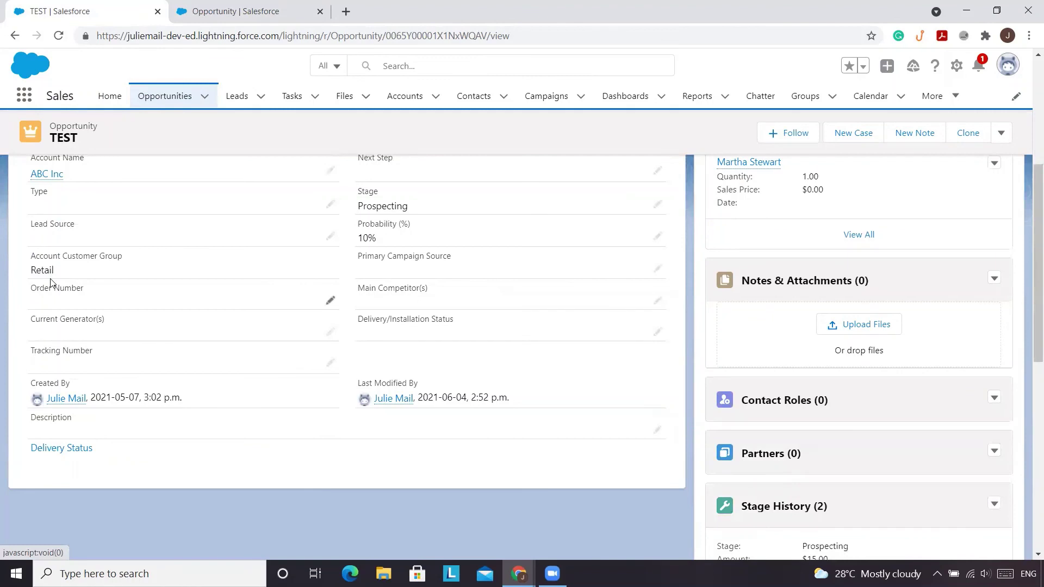
{"action": "left_click", "coordinate": [273, 8]}
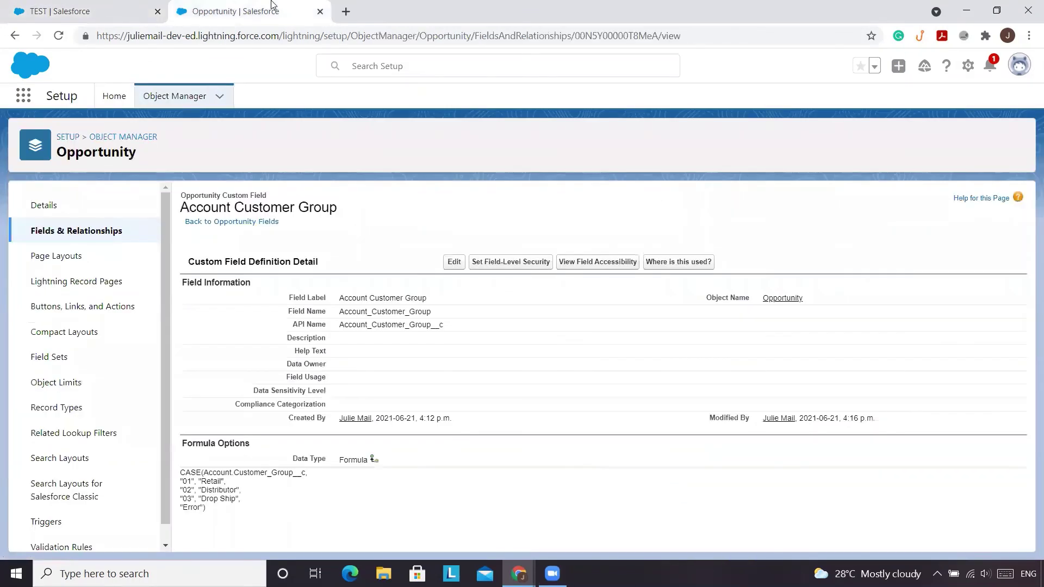